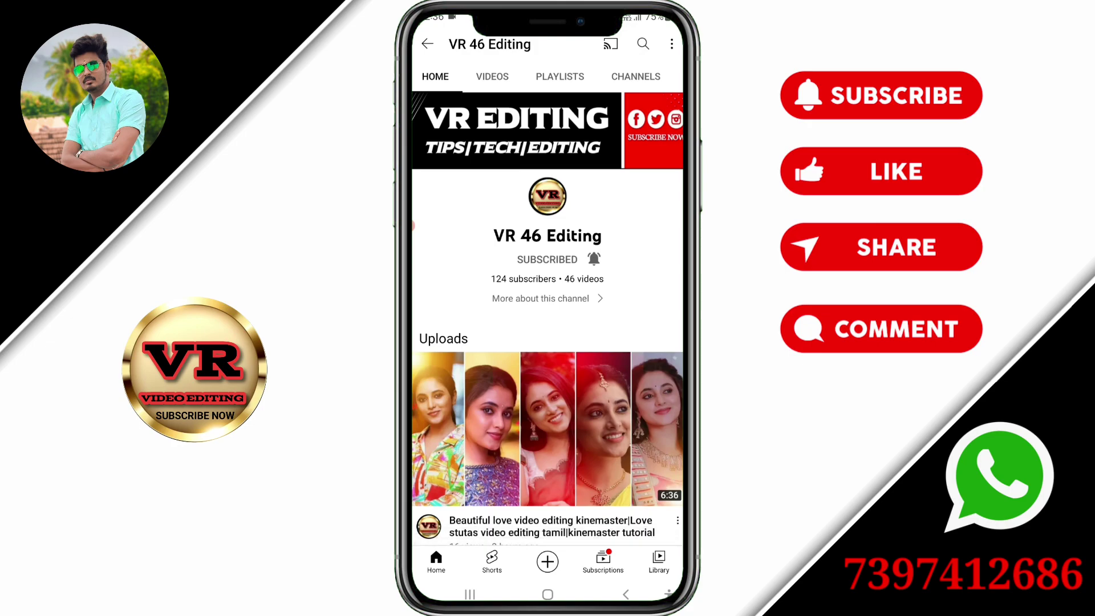
- Launch KineMaster from the phone home screen and start a new project
click(547, 594)
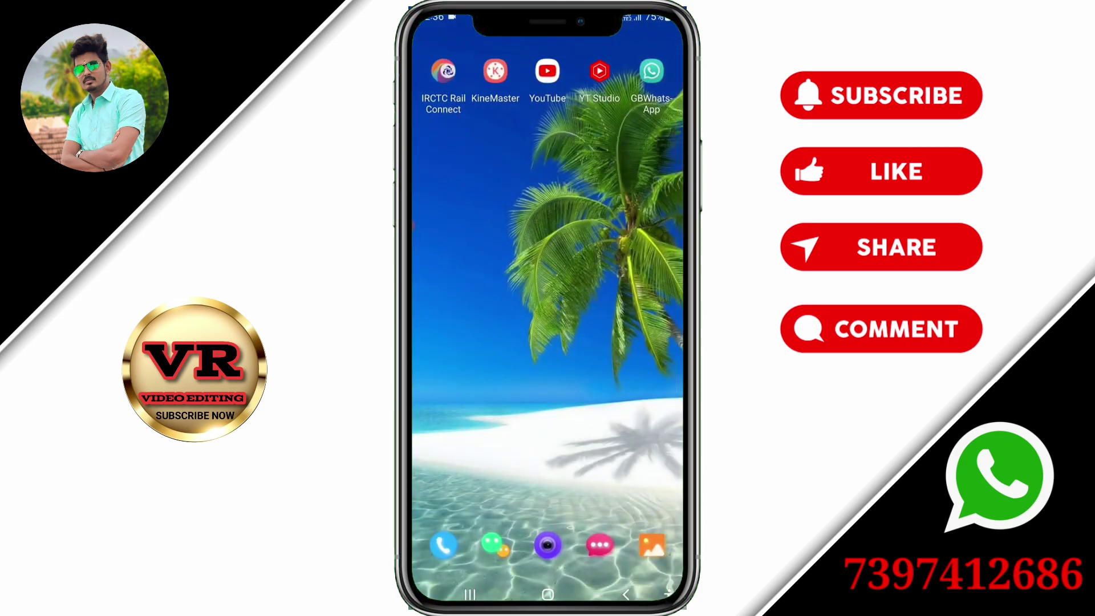
click(496, 73)
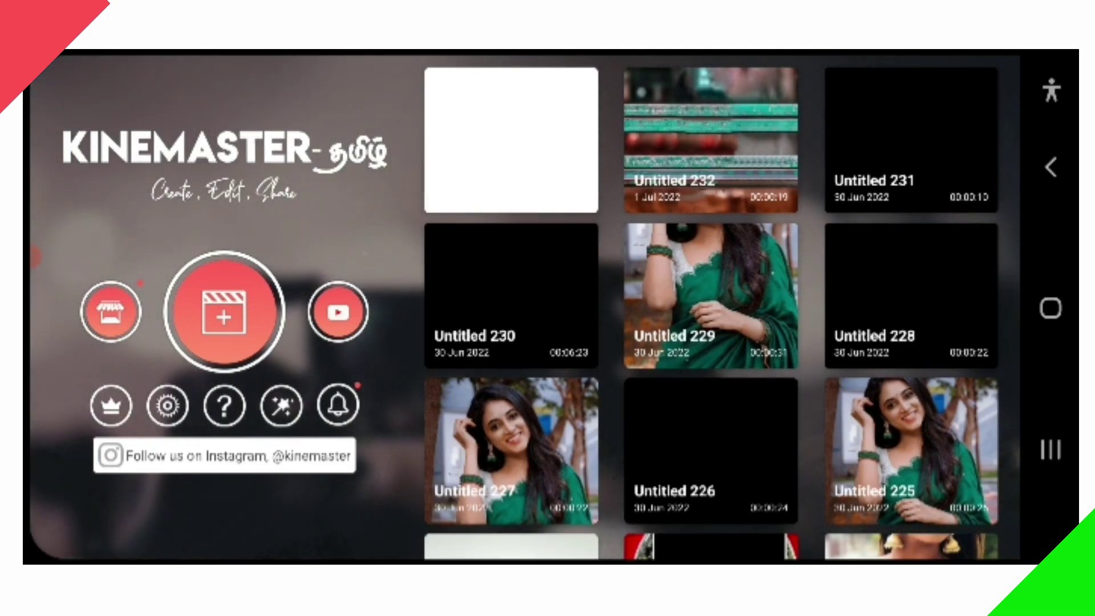
click(225, 312)
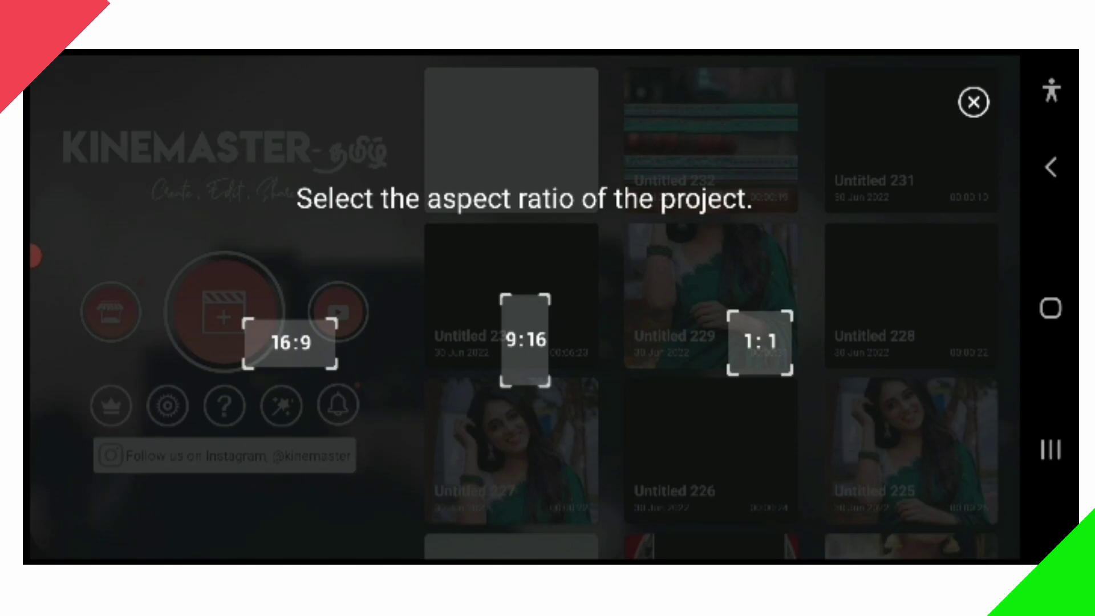
- Create a 9:16 project holding the teal, green and red Download images
click(524, 340)
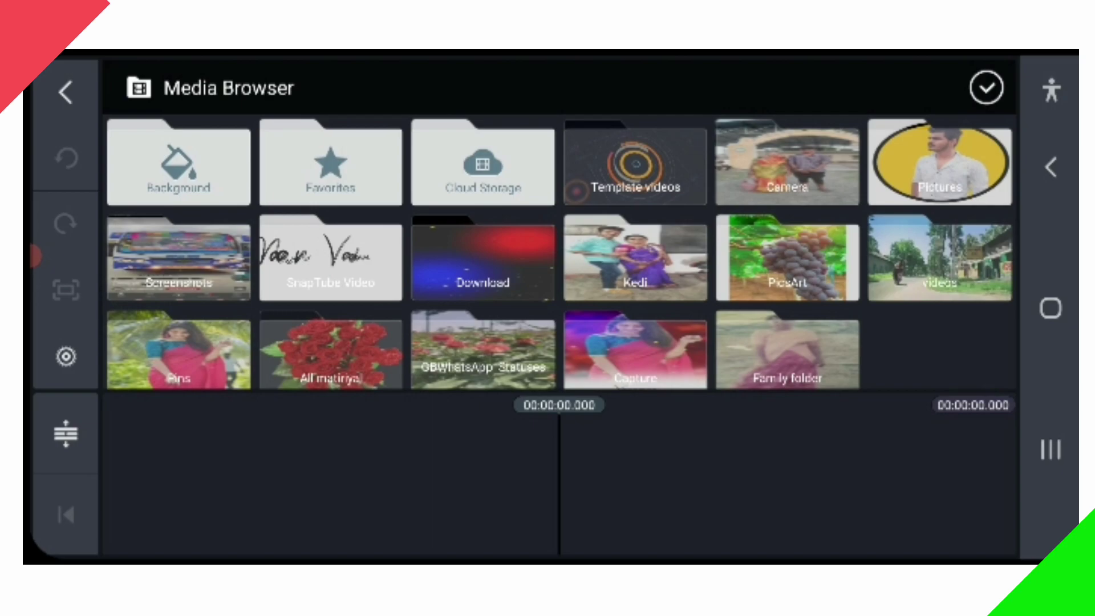
click(482, 256)
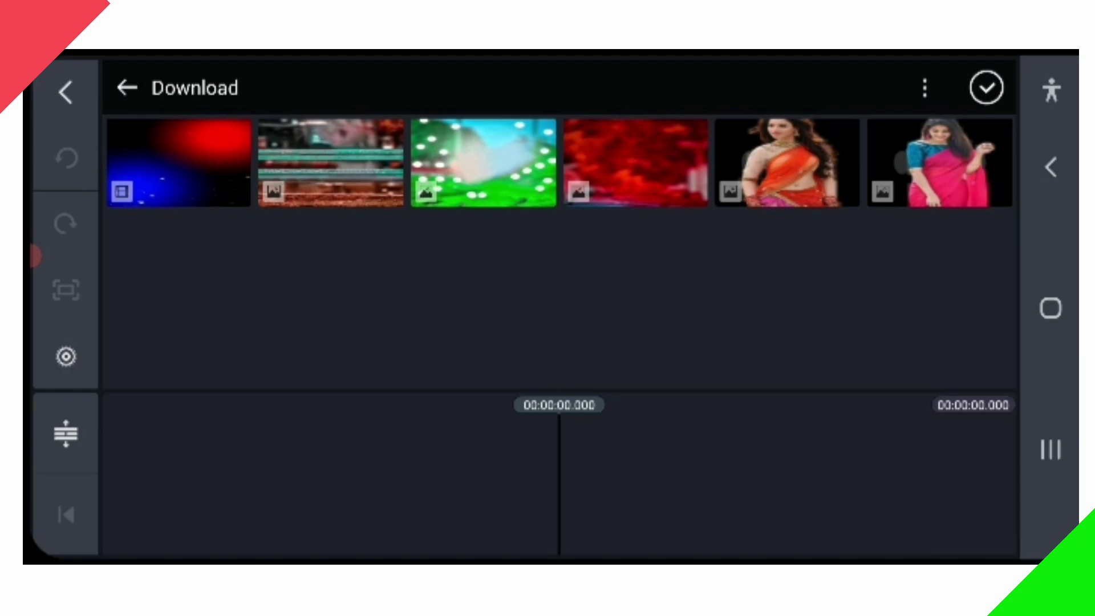
click(330, 163)
click(482, 163)
click(635, 163)
click(987, 88)
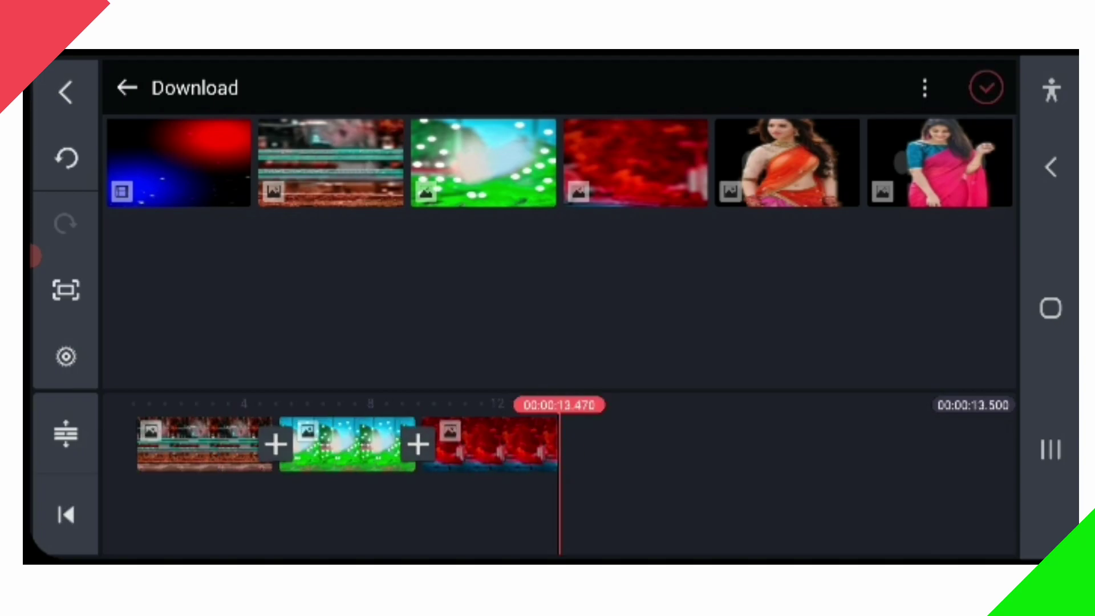
click(66, 514)
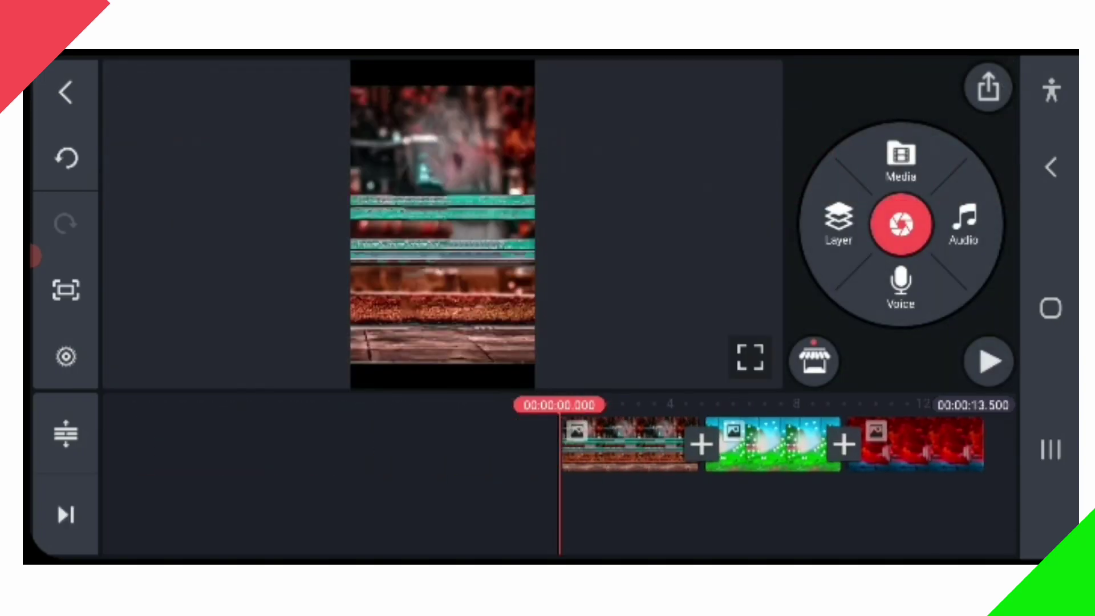
- Zoom the teal and green clips to fill the frame, matching start and end framing
click(628, 443)
click(899, 359)
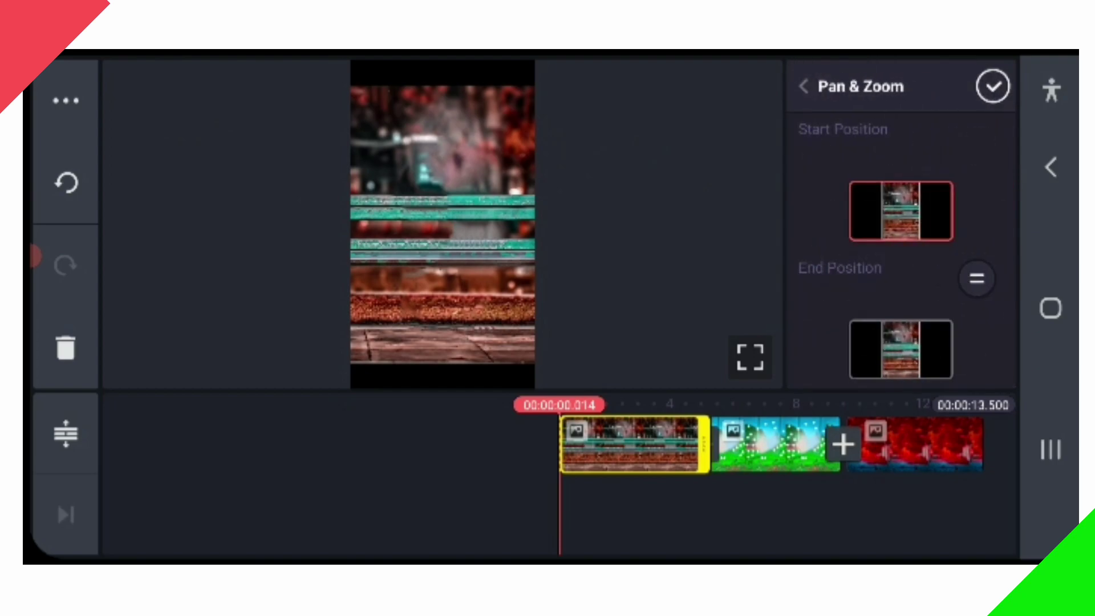
scroll(442, 225, up, 3)
click(976, 277)
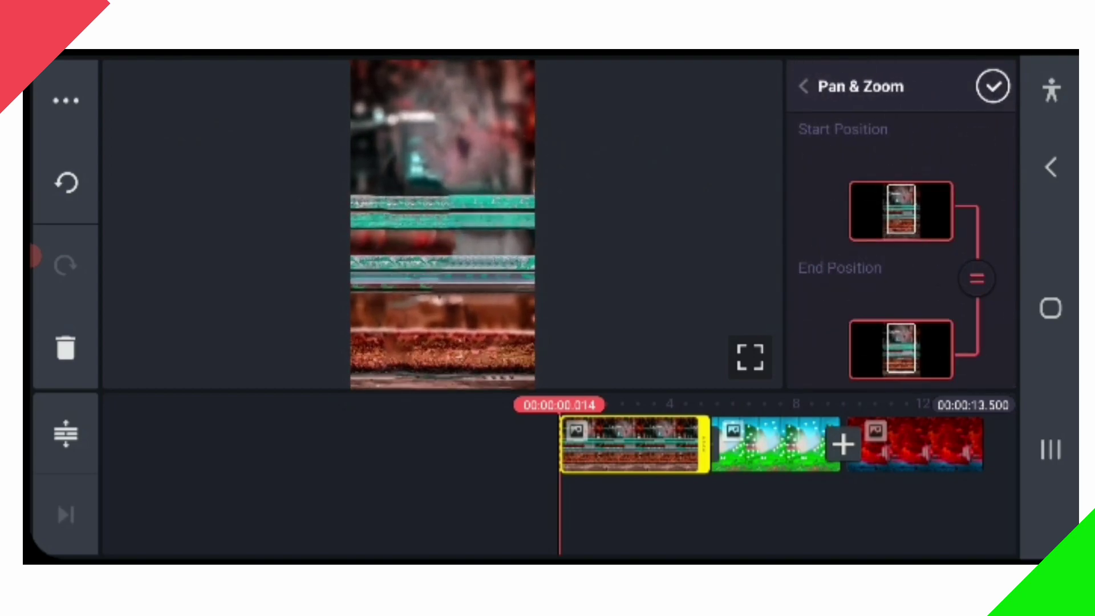
click(992, 85)
click(774, 443)
click(900, 147)
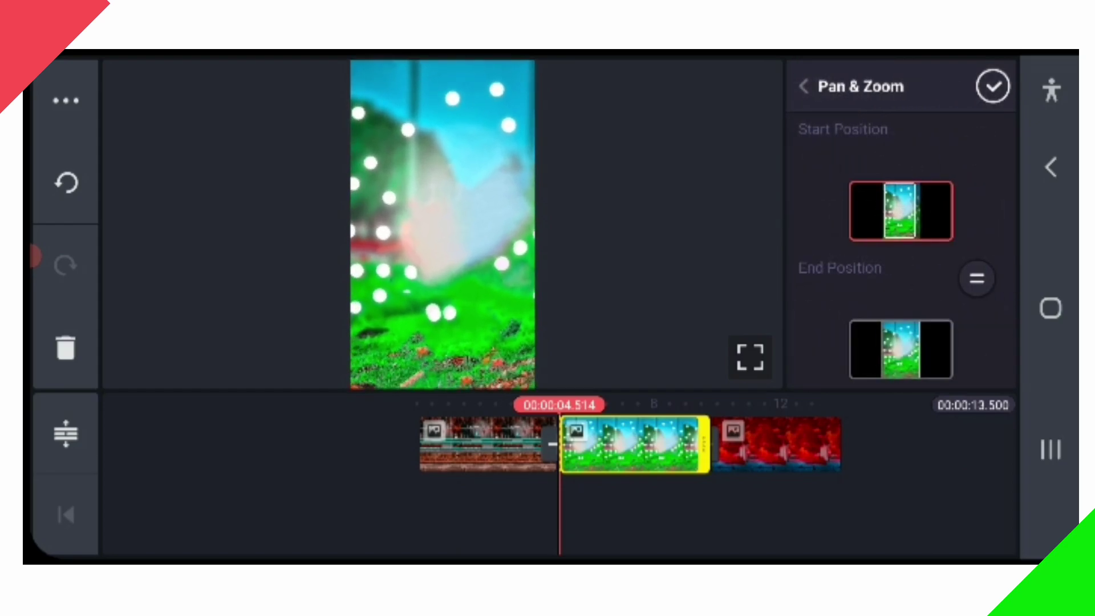
click(977, 278)
click(992, 85)
- Zoom the red clip to fill the frame, matching start and end framing
click(771, 443)
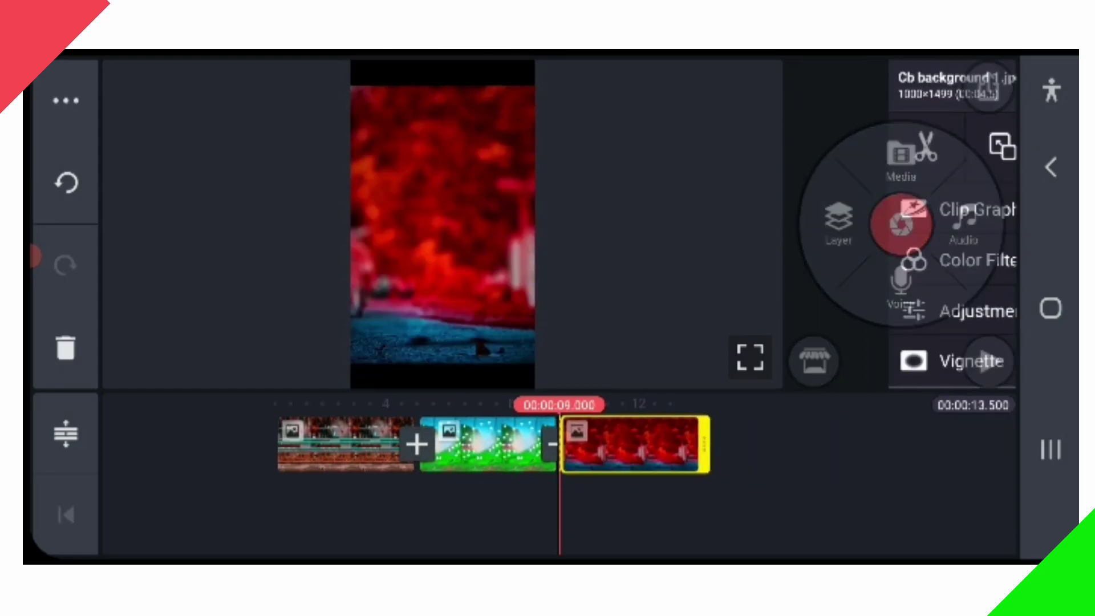
click(901, 147)
scroll(443, 222, up, 3)
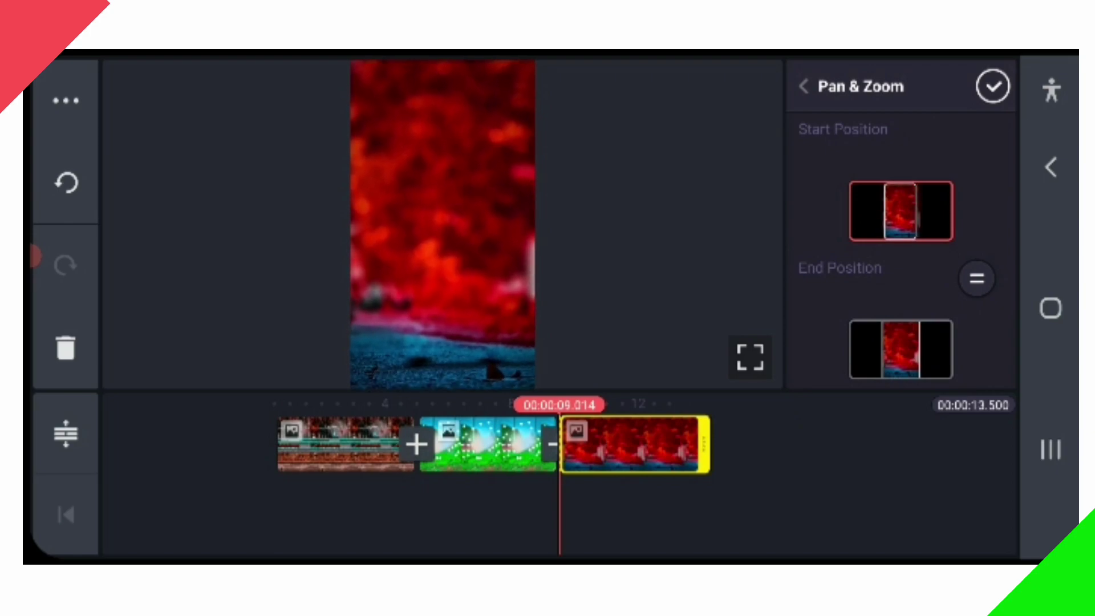
click(977, 277)
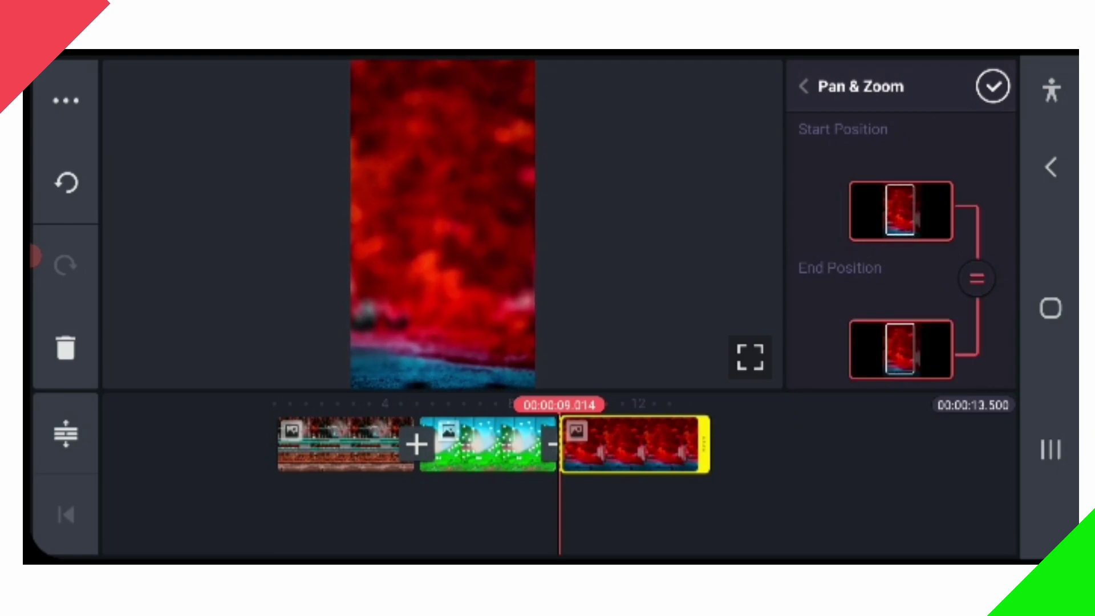
click(993, 86)
click(66, 514)
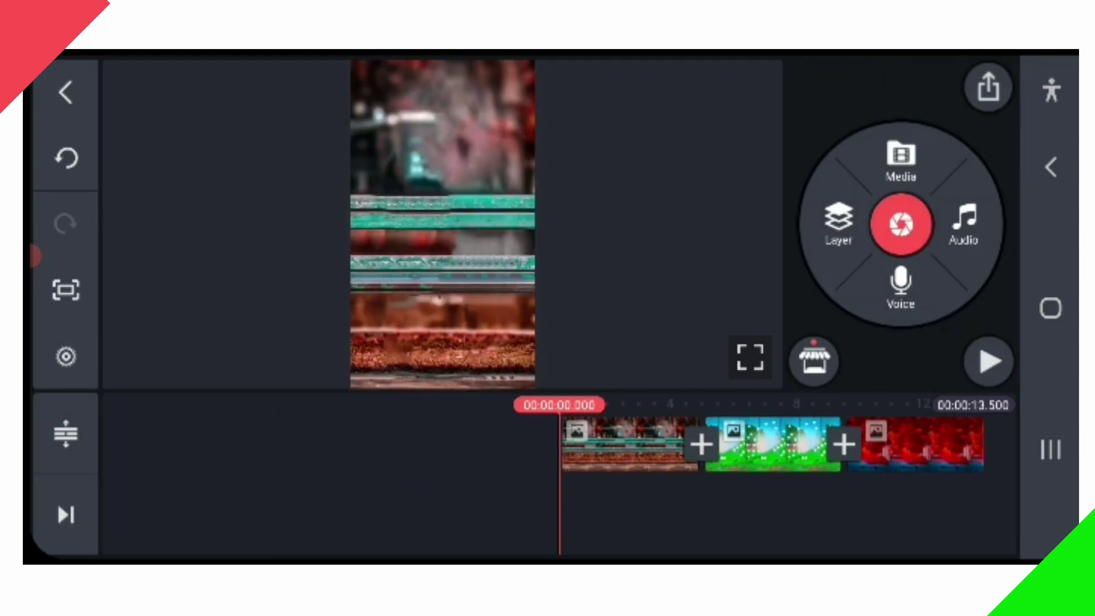
click(839, 224)
- Add the pink-saree woman image from Download as a full-frame layer lasting 13.5 s
click(790, 134)
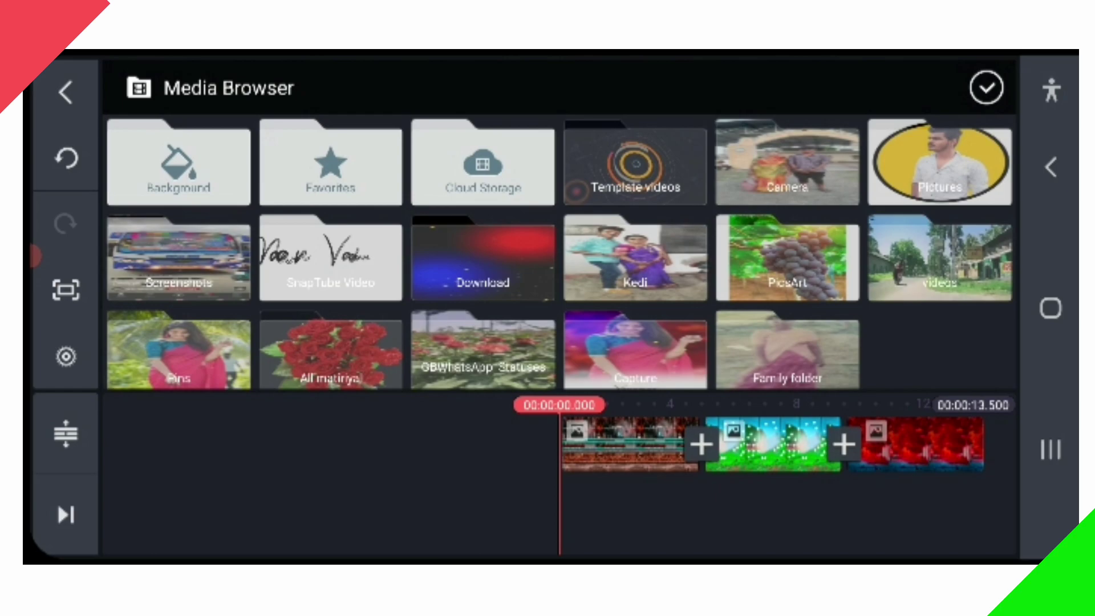
click(482, 261)
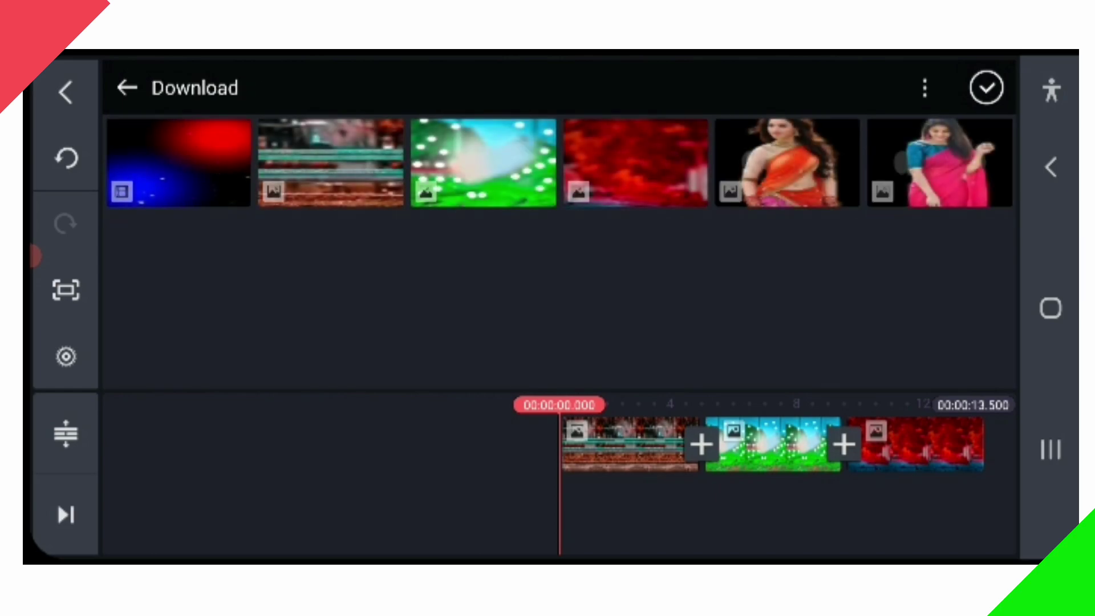
click(939, 163)
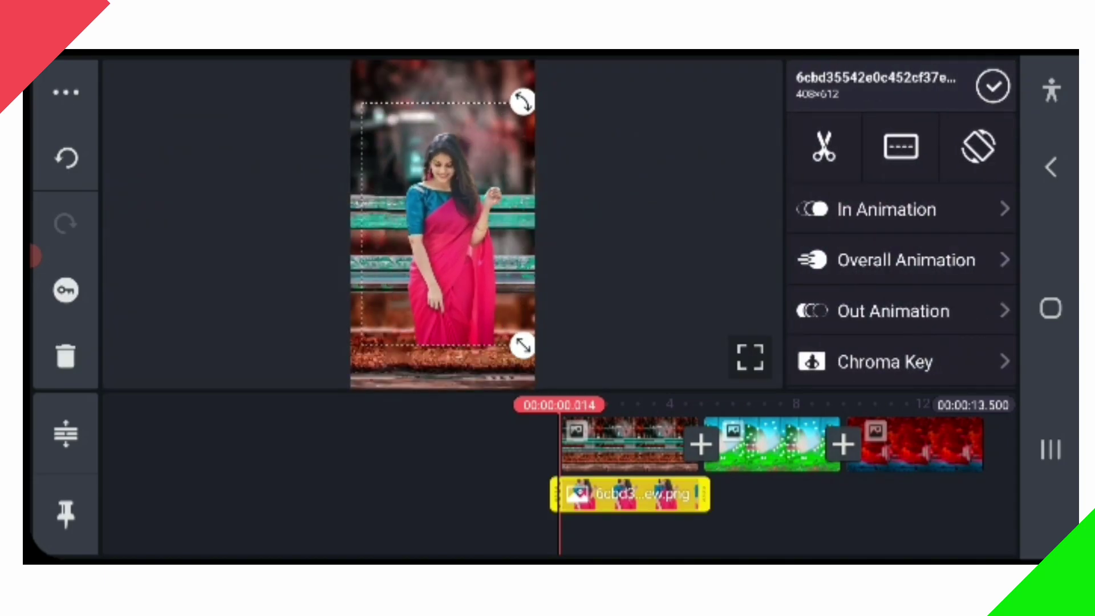
drag(522, 345, 548, 386)
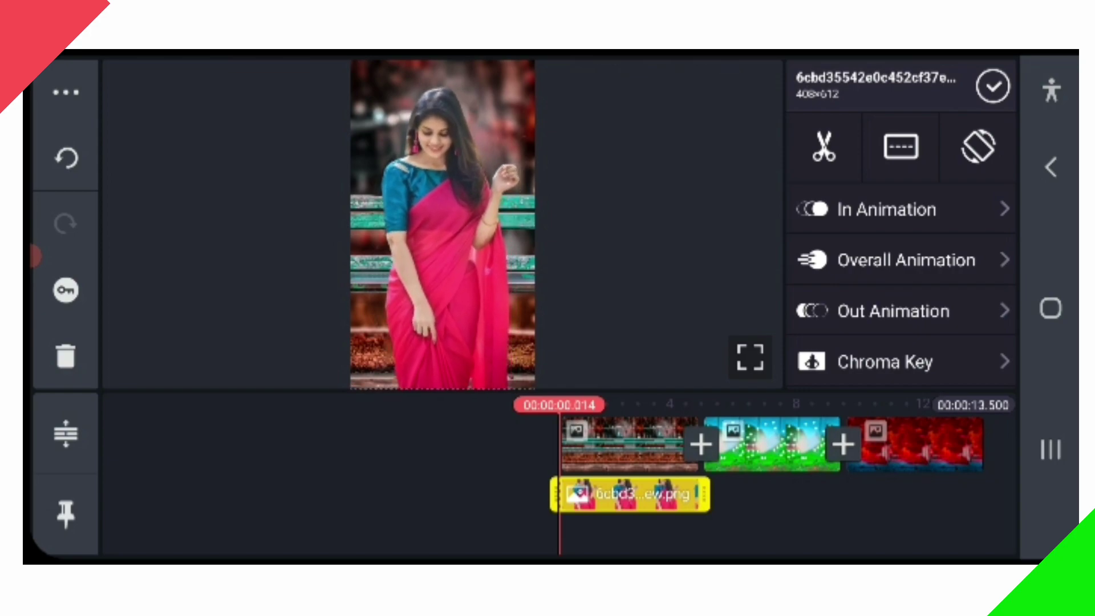
drag(707, 495, 984, 495)
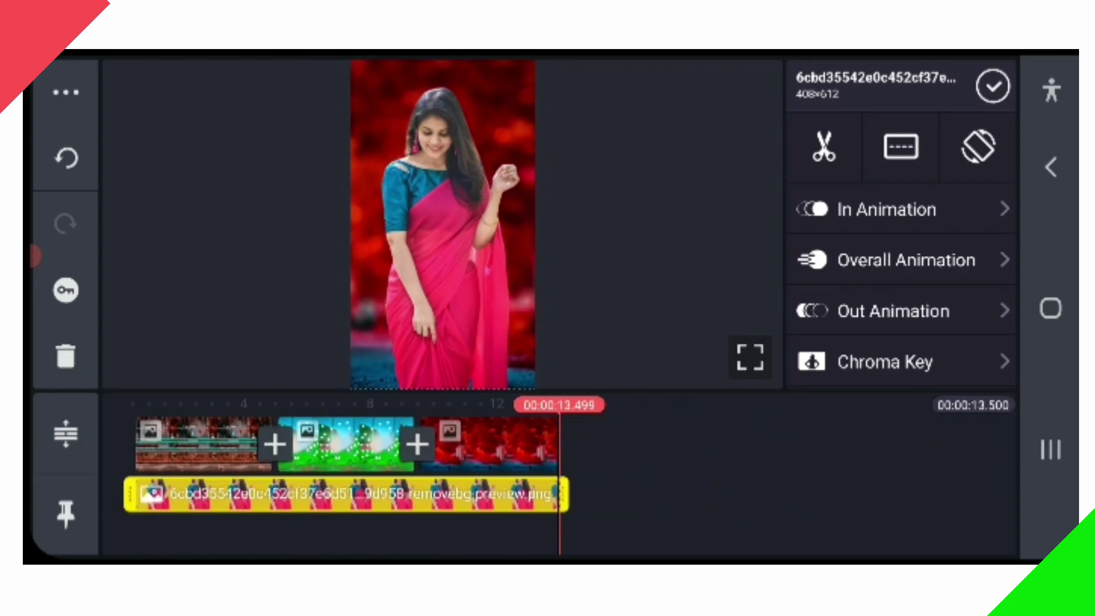
click(992, 85)
- Add a Handwriting layer with a thin white freehand pencil brush
drag(342, 454, 770, 453)
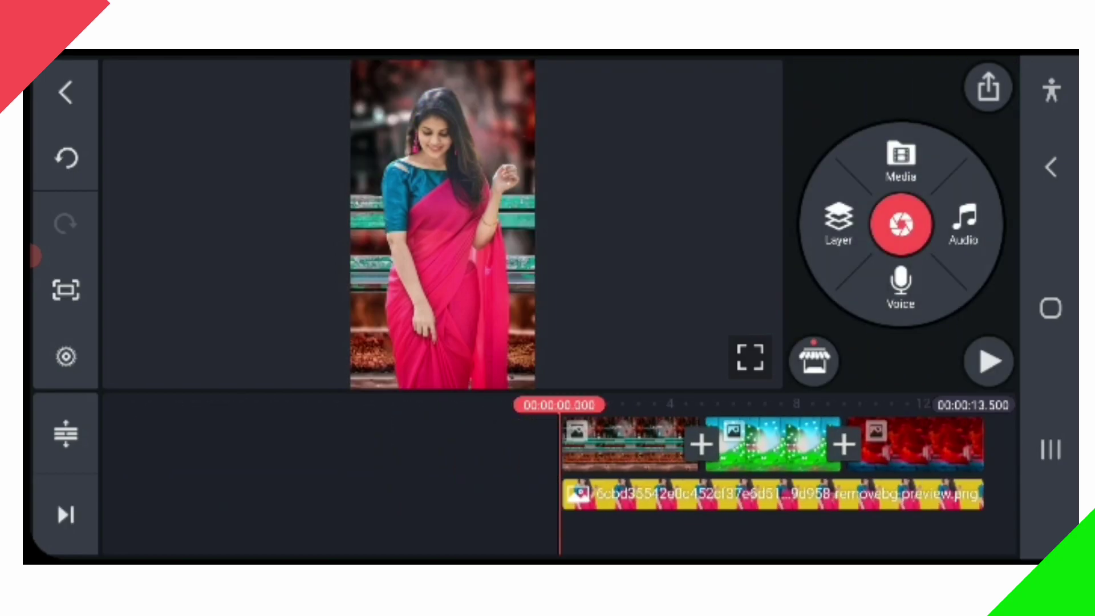
click(839, 225)
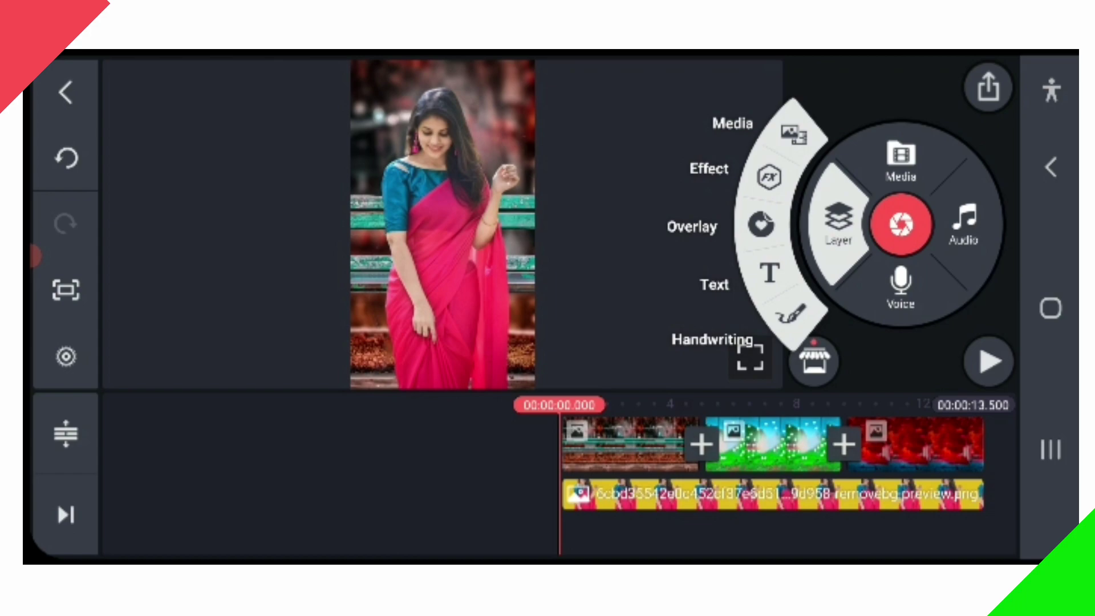
click(791, 315)
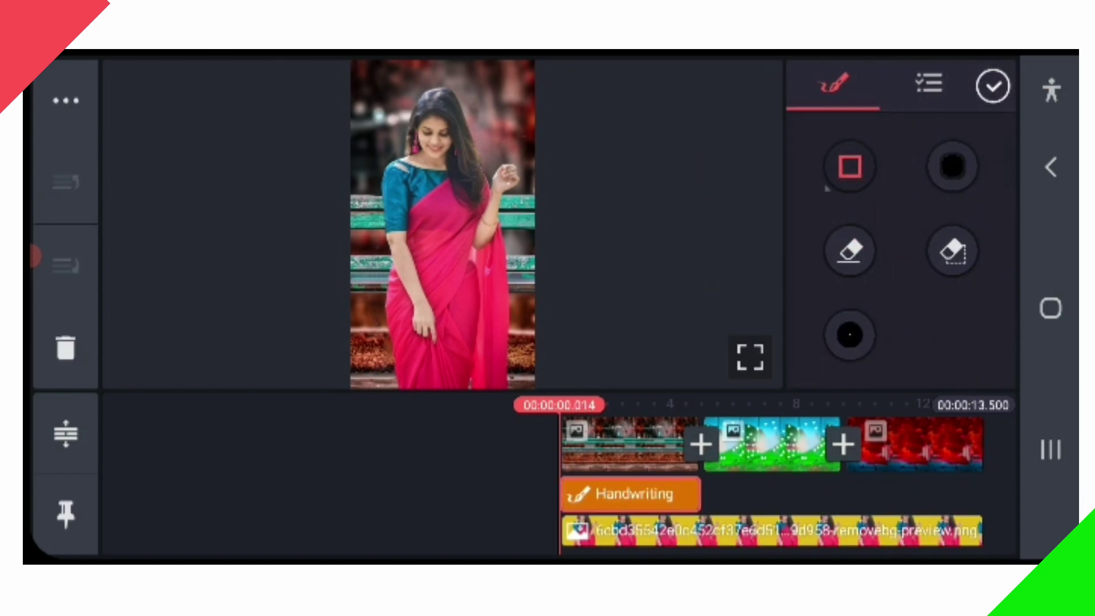
click(849, 167)
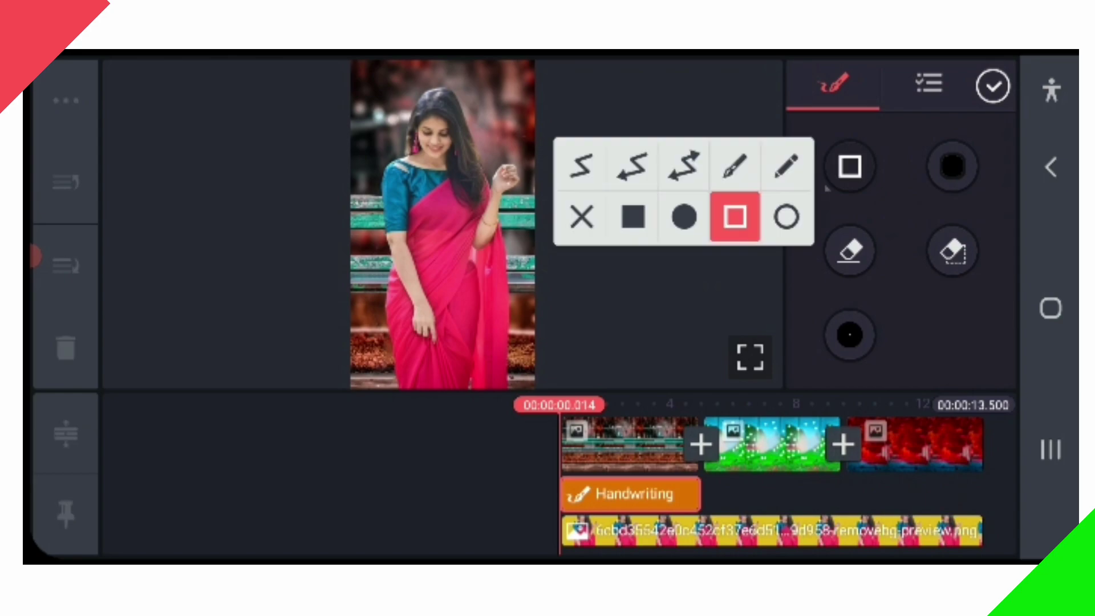
click(786, 166)
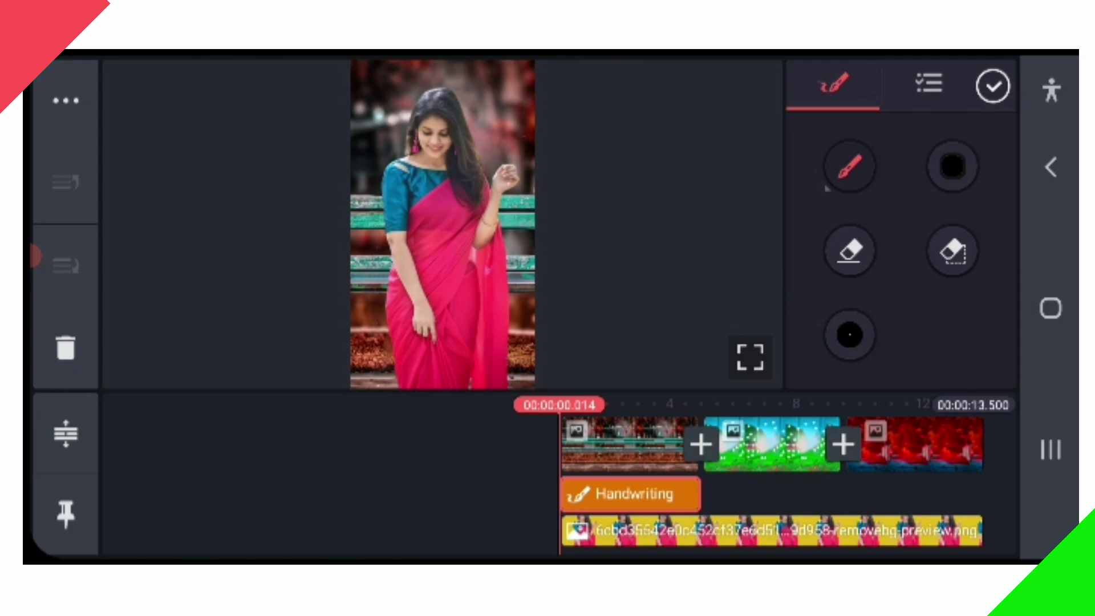
click(952, 167)
click(411, 225)
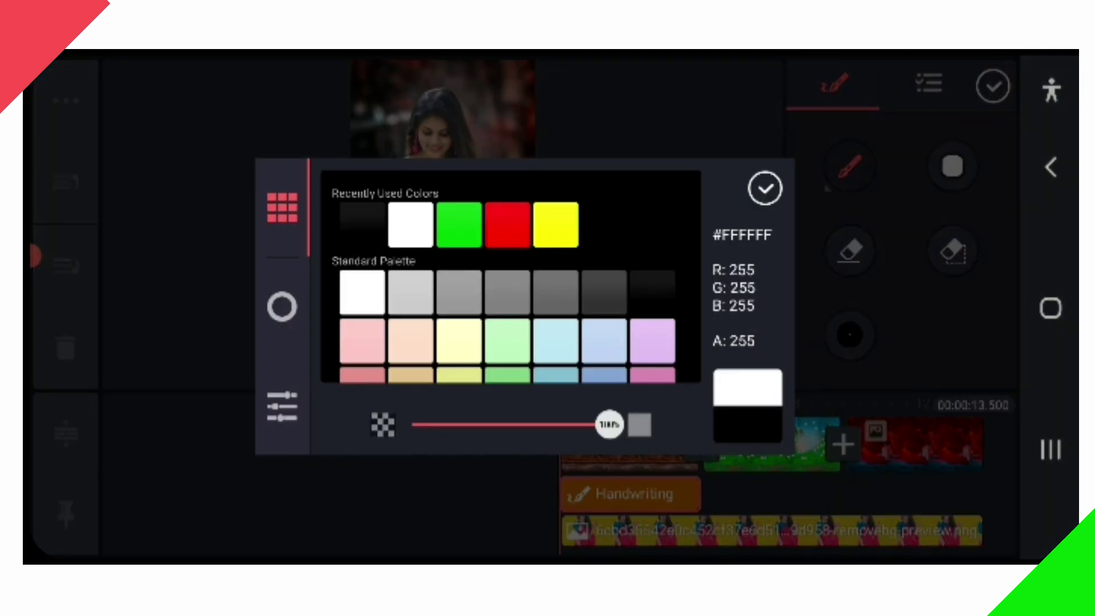
click(764, 188)
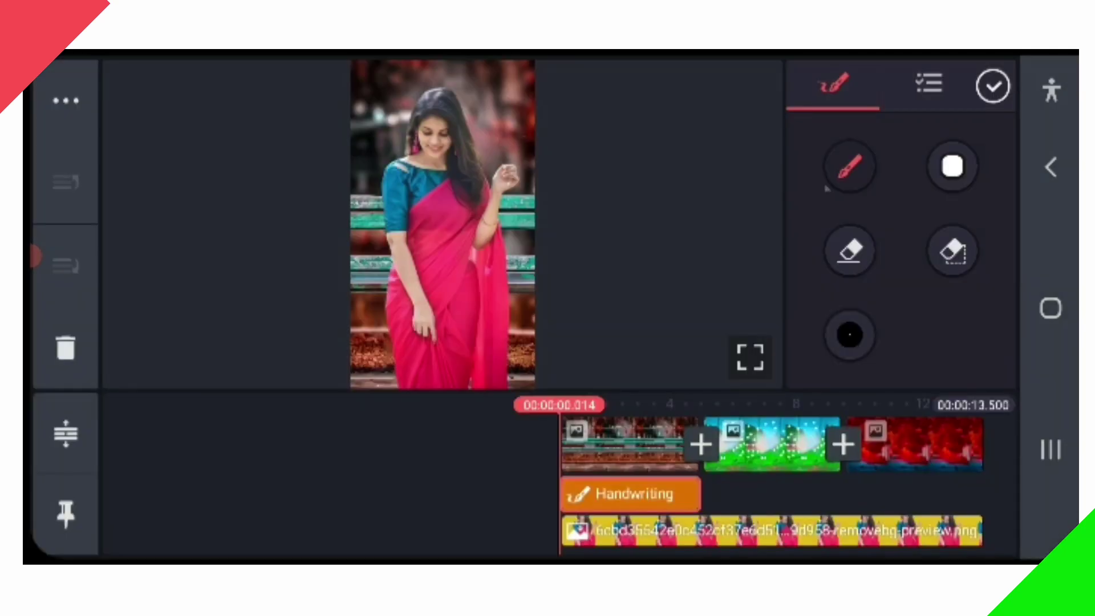
click(849, 335)
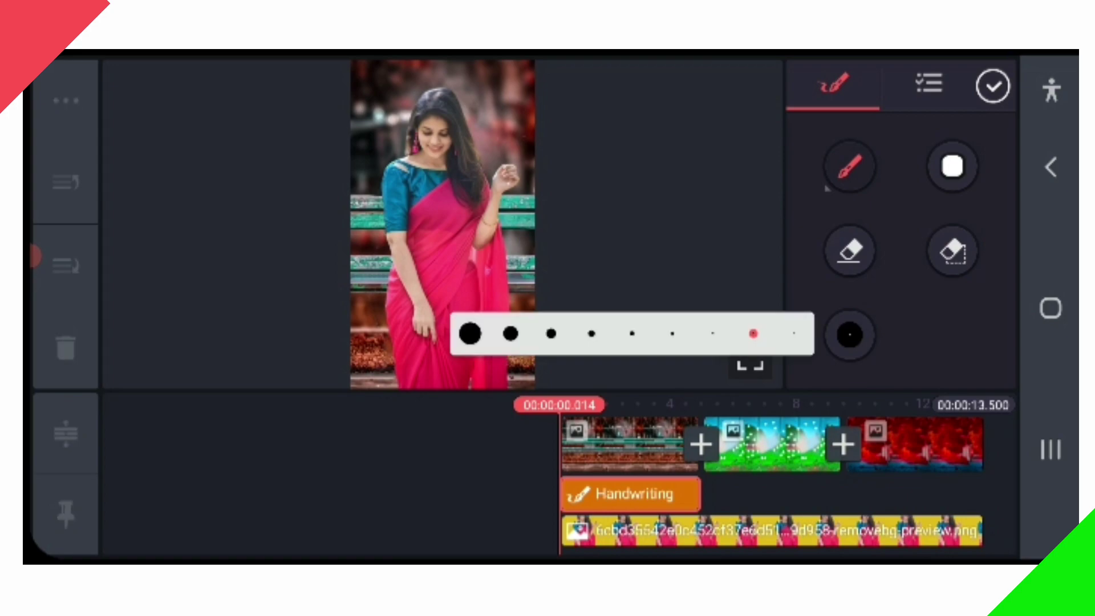
click(754, 334)
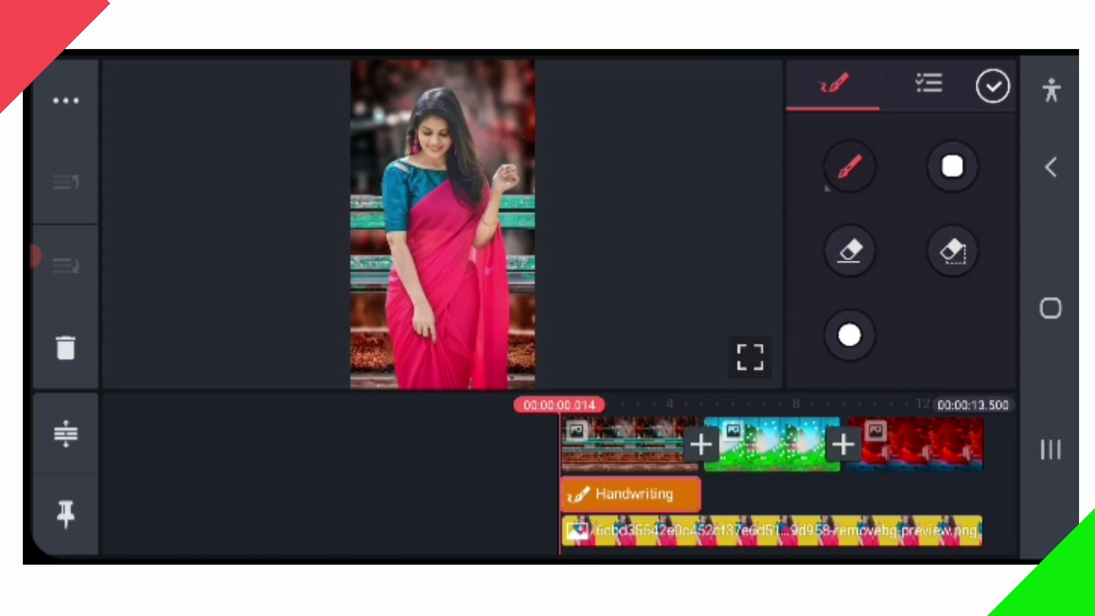
click(993, 86)
- Paint white over the lower band of the picture
click(631, 494)
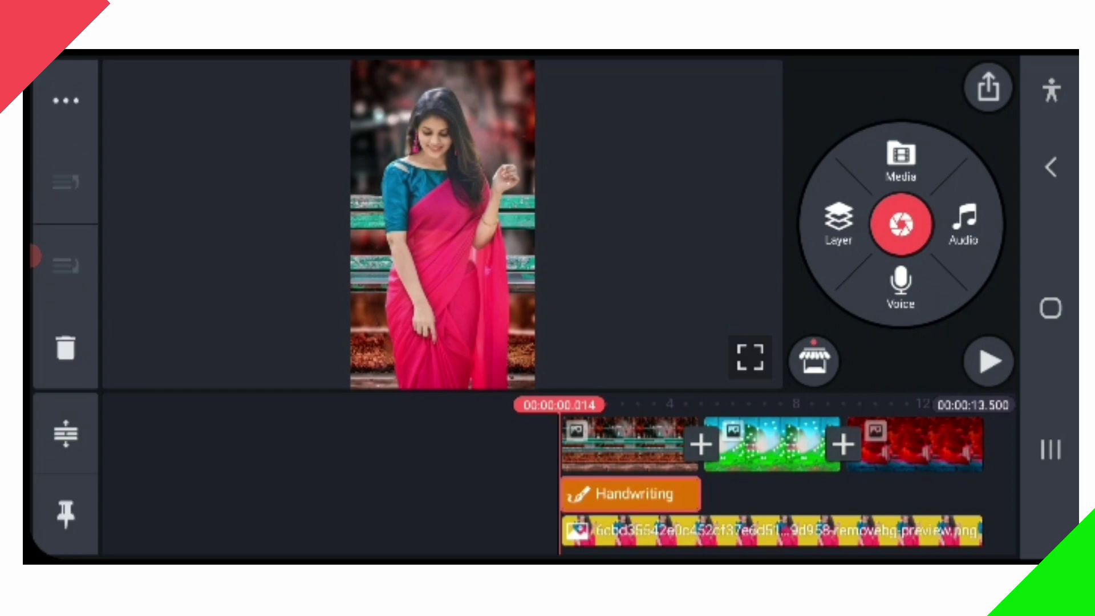
mouse_move(355, 377)
mouse_down()
mouse_move(453, 330)
mouse_move(531, 376)
mouse_move(386, 359)
mouse_move(530, 326)
mouse_move(359, 350)
mouse_move(419, 316)
mouse_up()
drag(514, 329, 429, 377)
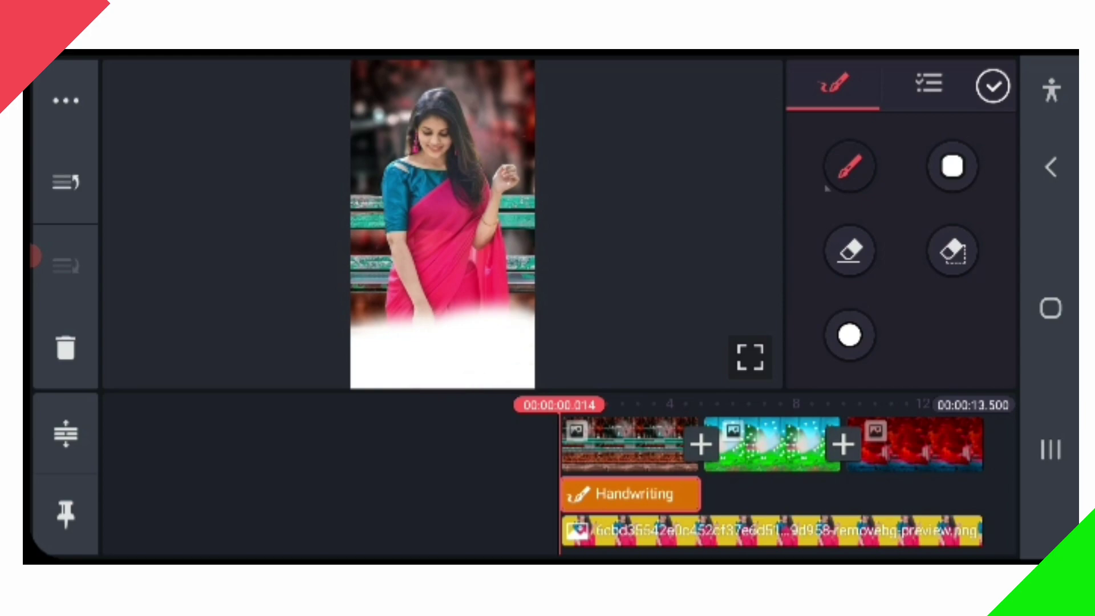
click(993, 85)
- Stretch the white band across the bottom and extend it to 13.5 s
click(631, 493)
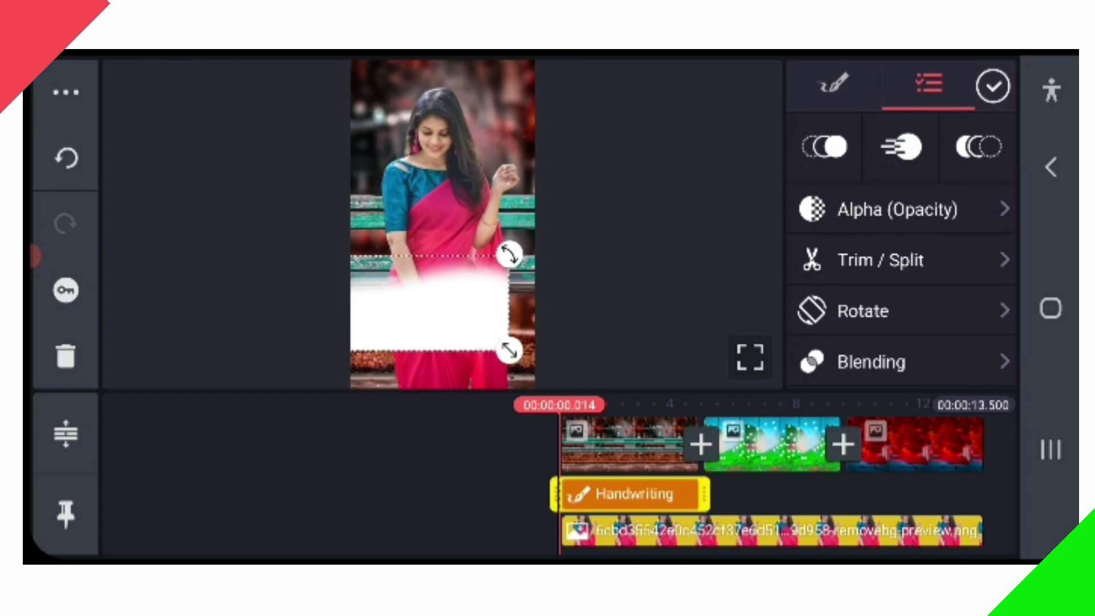
drag(428, 308, 397, 235)
drag(479, 286, 521, 363)
mouse_move(437, 291)
mouse_down()
mouse_move(436, 342)
mouse_move(440, 206)
mouse_move(441, 299)
mouse_up()
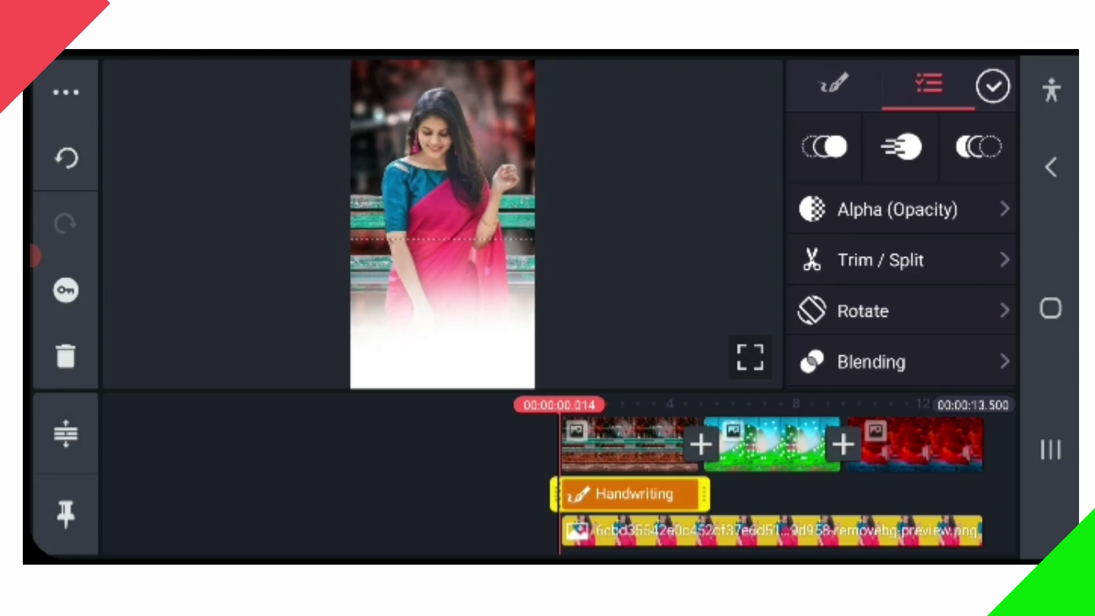
click(992, 85)
click(633, 494)
drag(705, 494, 982, 494)
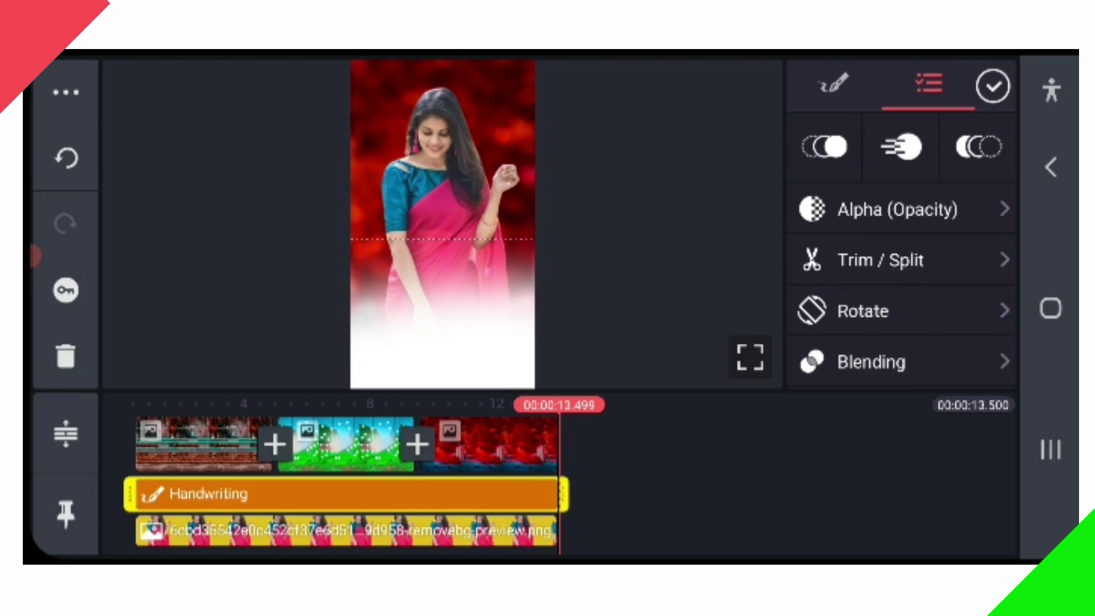
click(993, 86)
click(66, 514)
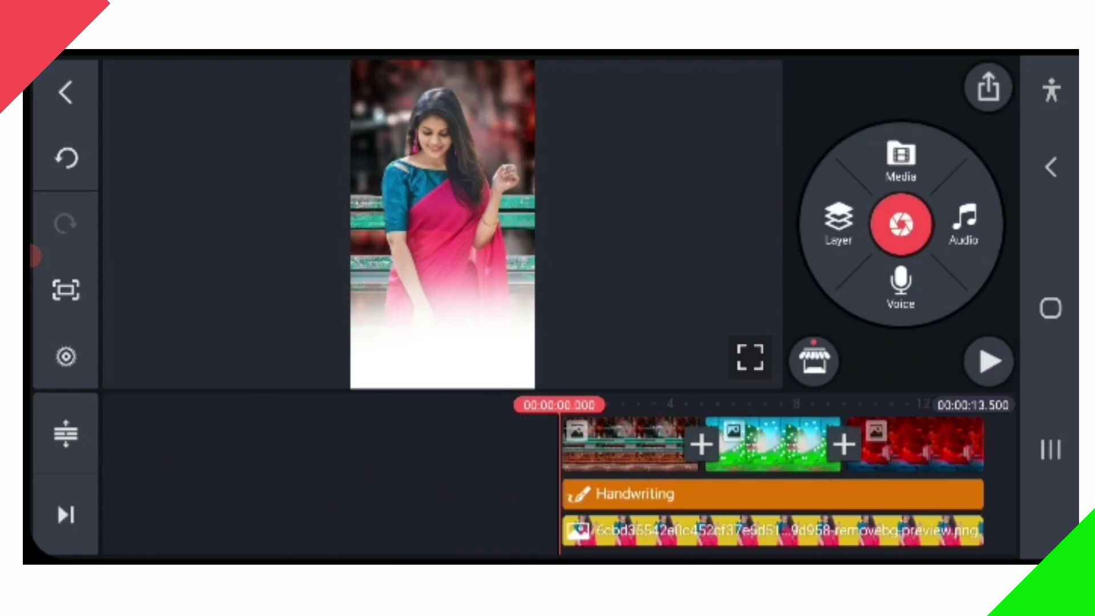
- Add the lyric video from the SnapTube Video folder as a layer
click(838, 224)
click(728, 122)
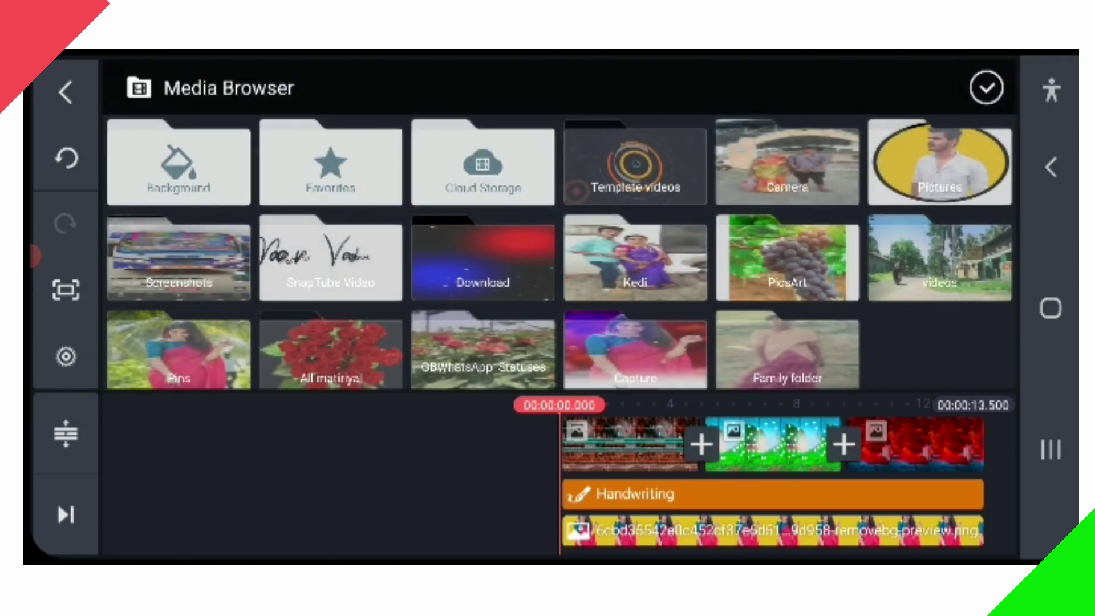
click(330, 256)
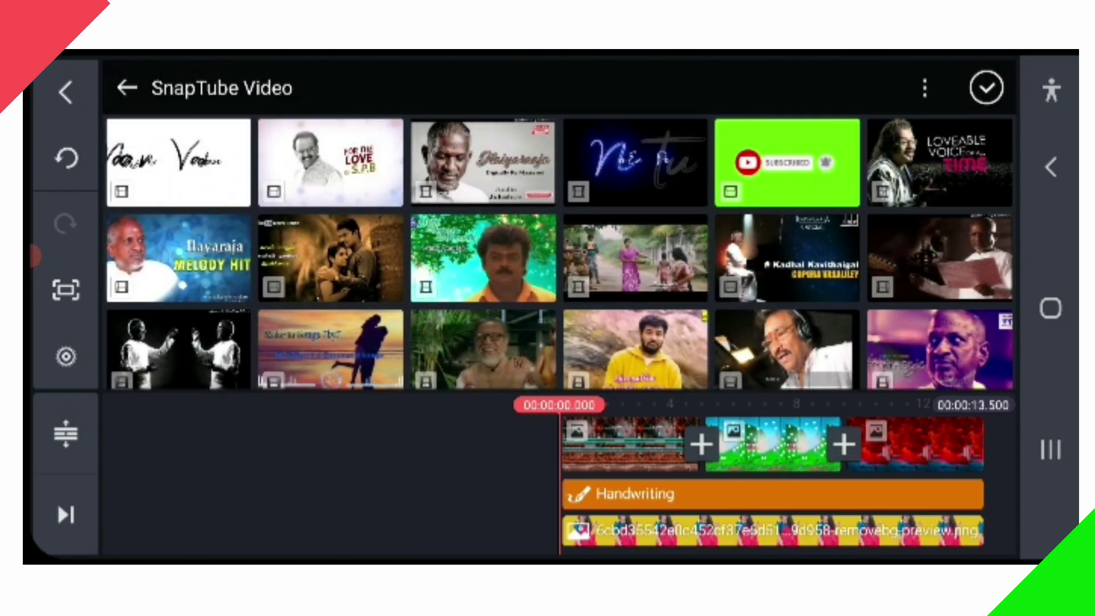
click(635, 163)
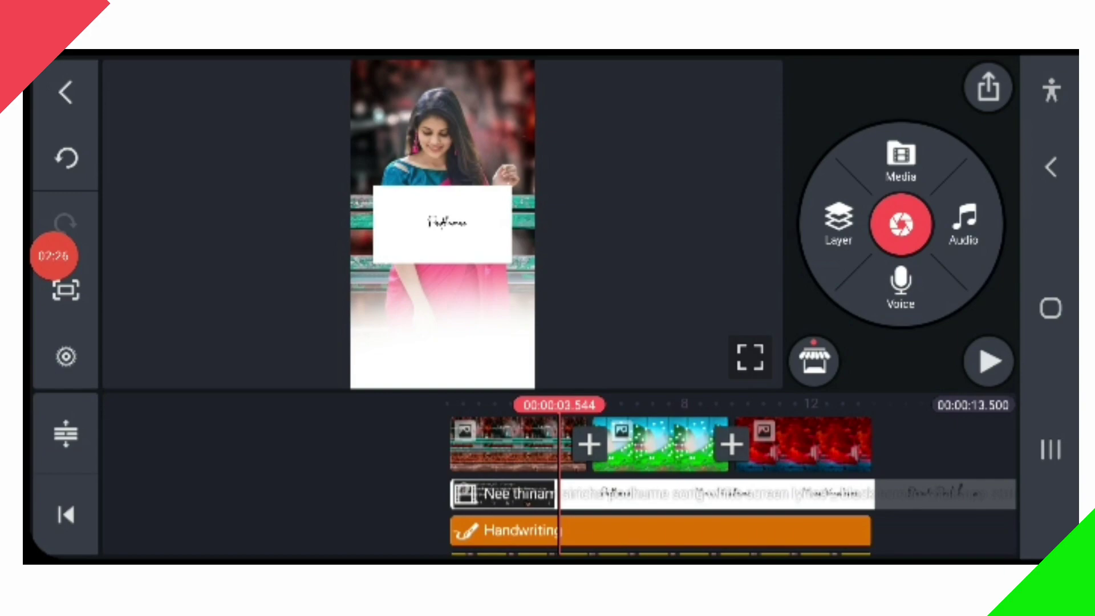
- Set the lyric layer's blending mode to Multiply
click(719, 494)
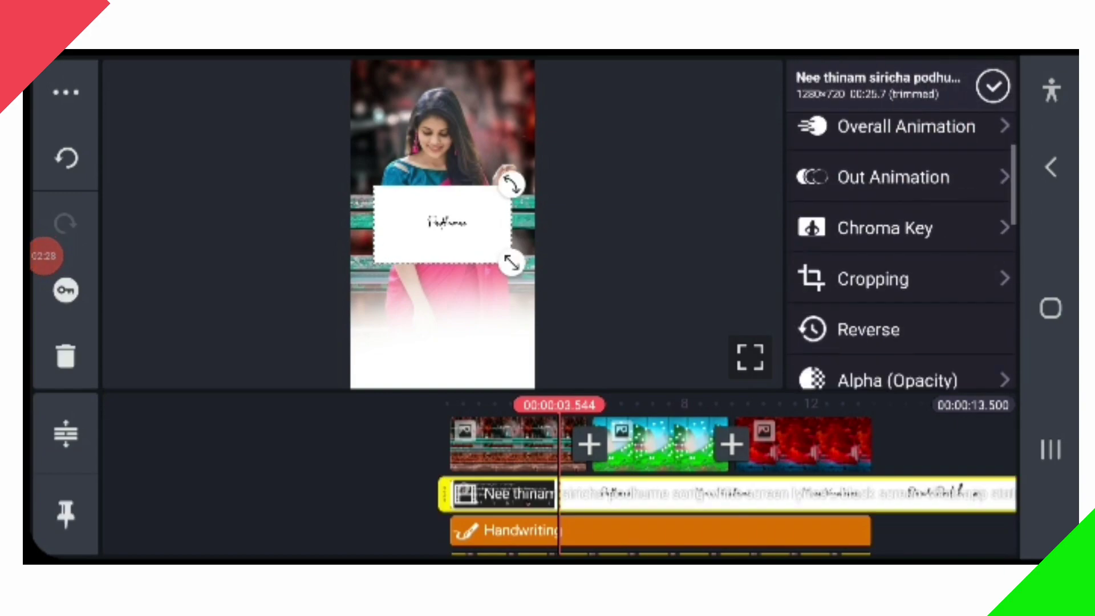
scroll(901, 231, down, 5)
click(871, 208)
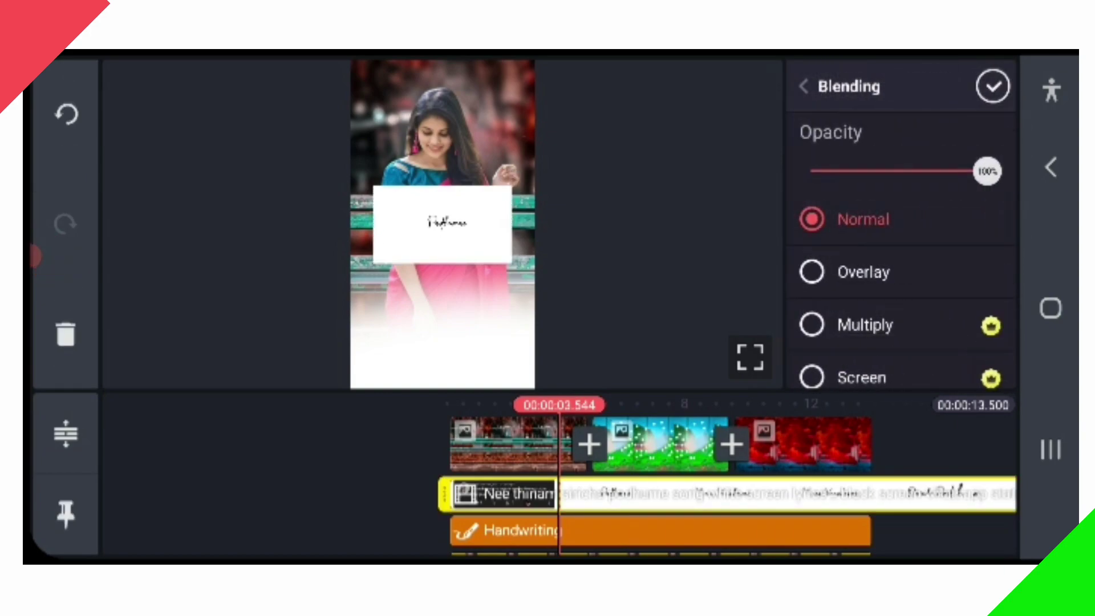
click(864, 325)
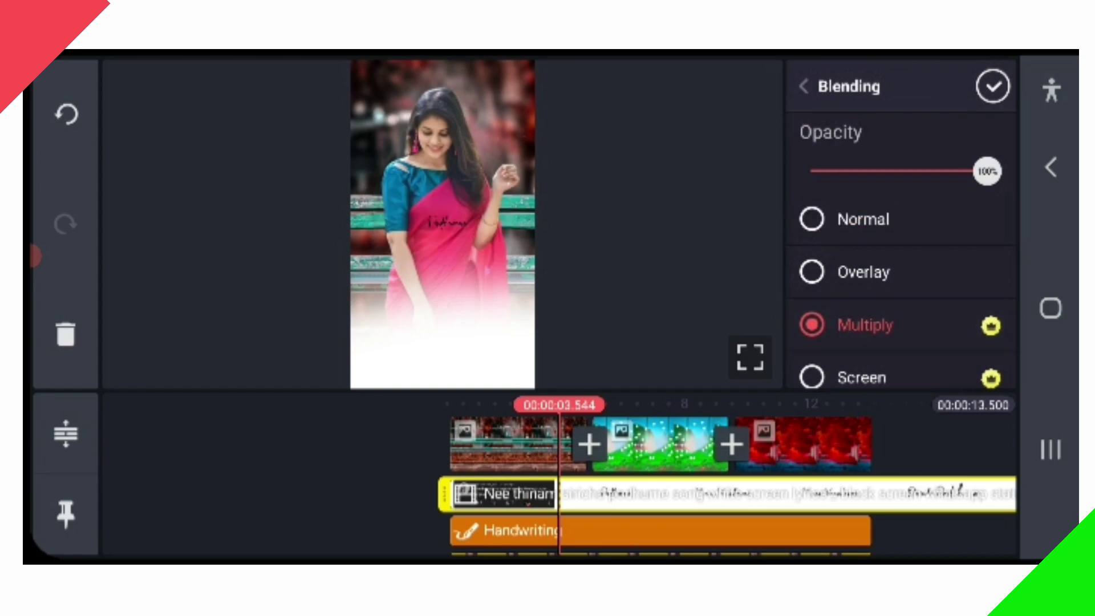
click(993, 86)
- Move the lyric text down onto the white fade
click(719, 493)
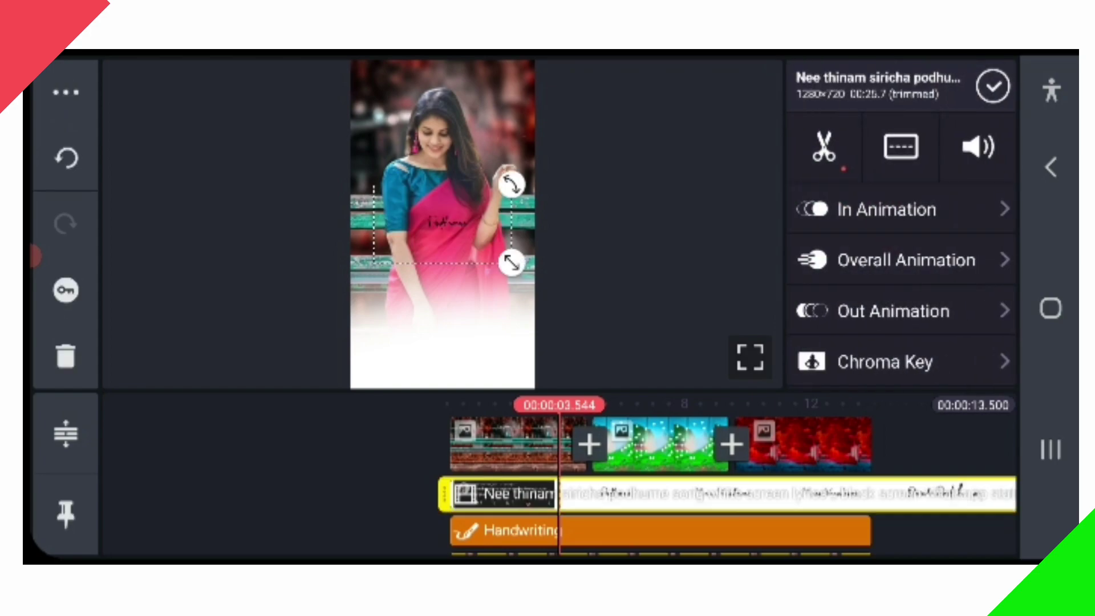
mouse_move(445, 222)
mouse_down()
mouse_move(415, 362)
mouse_move(434, 353)
mouse_up()
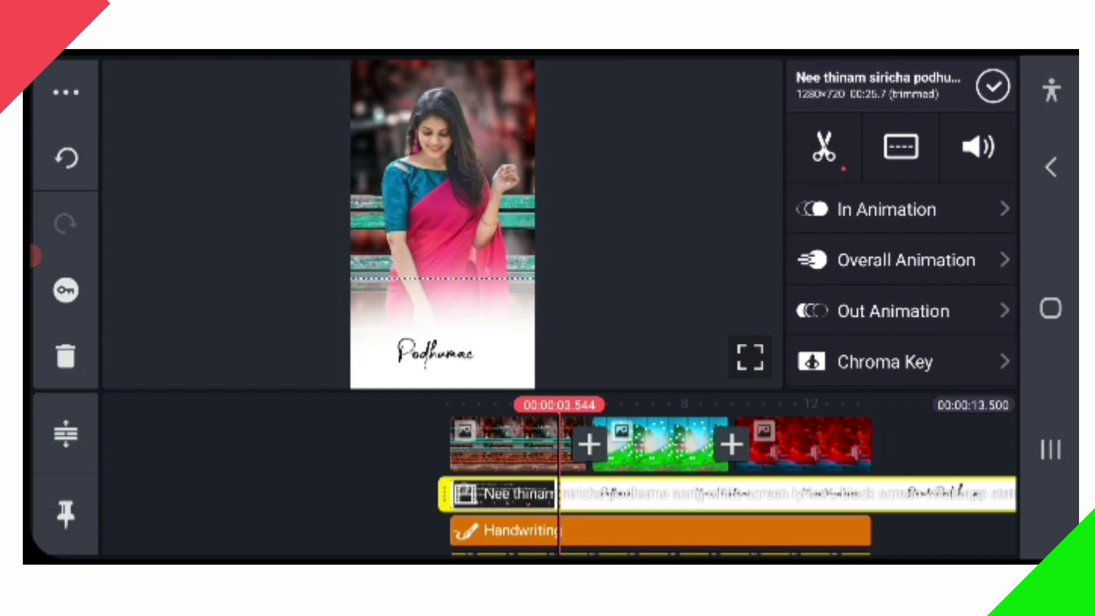
click(992, 86)
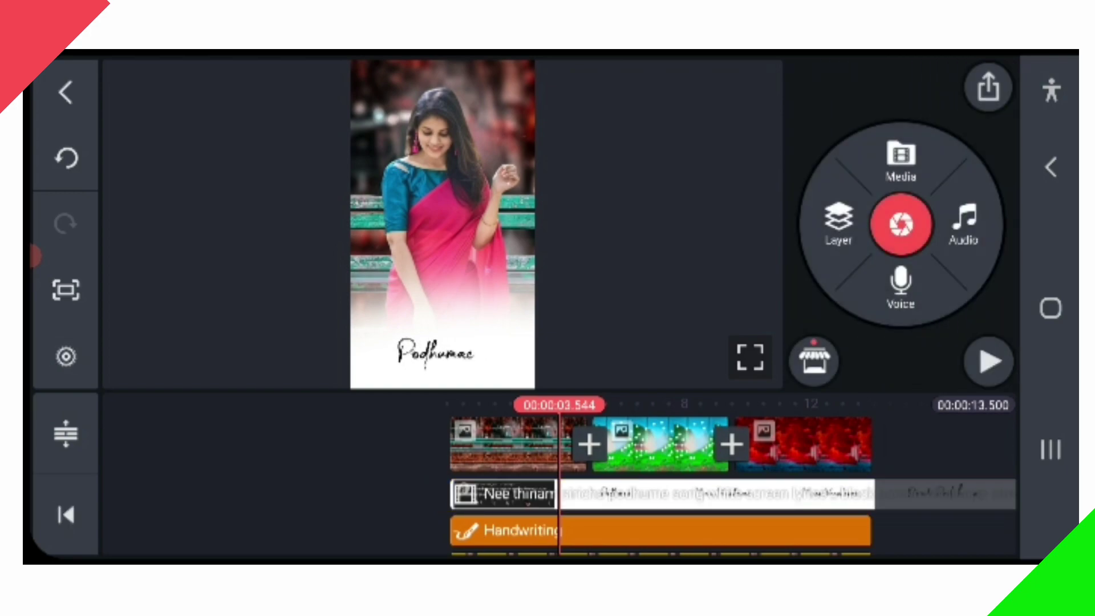
- Add the red-and-blue particle video from Download as a layer
click(838, 224)
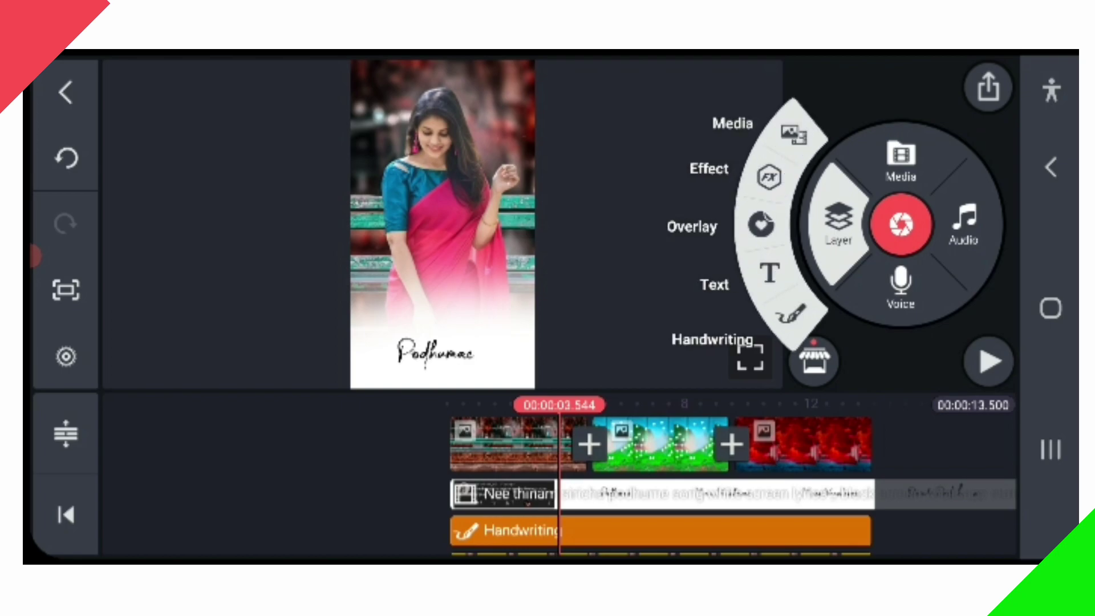
click(771, 129)
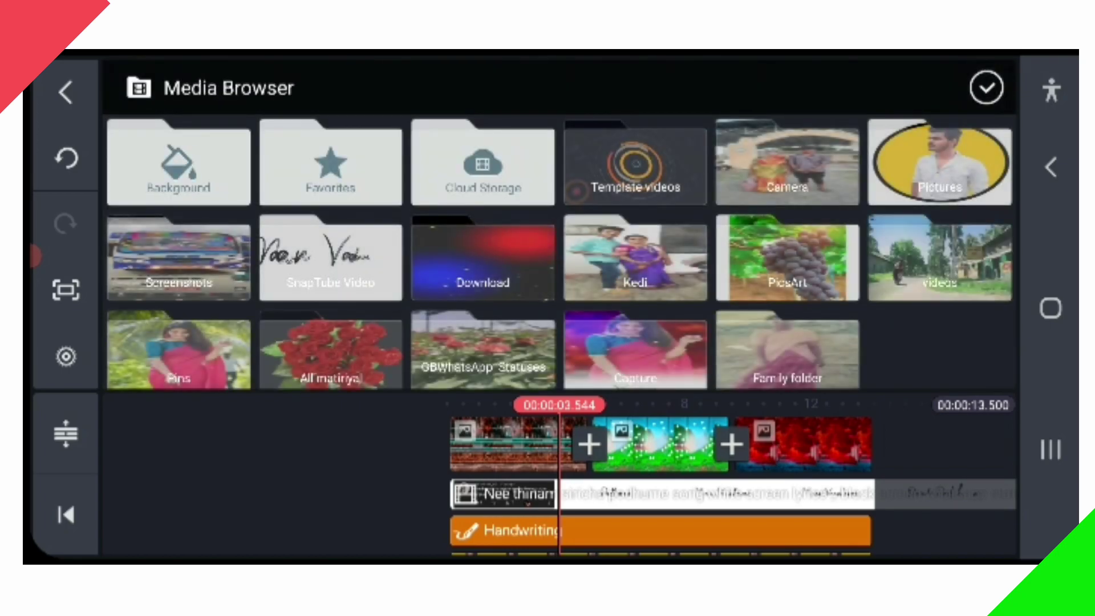
click(483, 261)
click(179, 163)
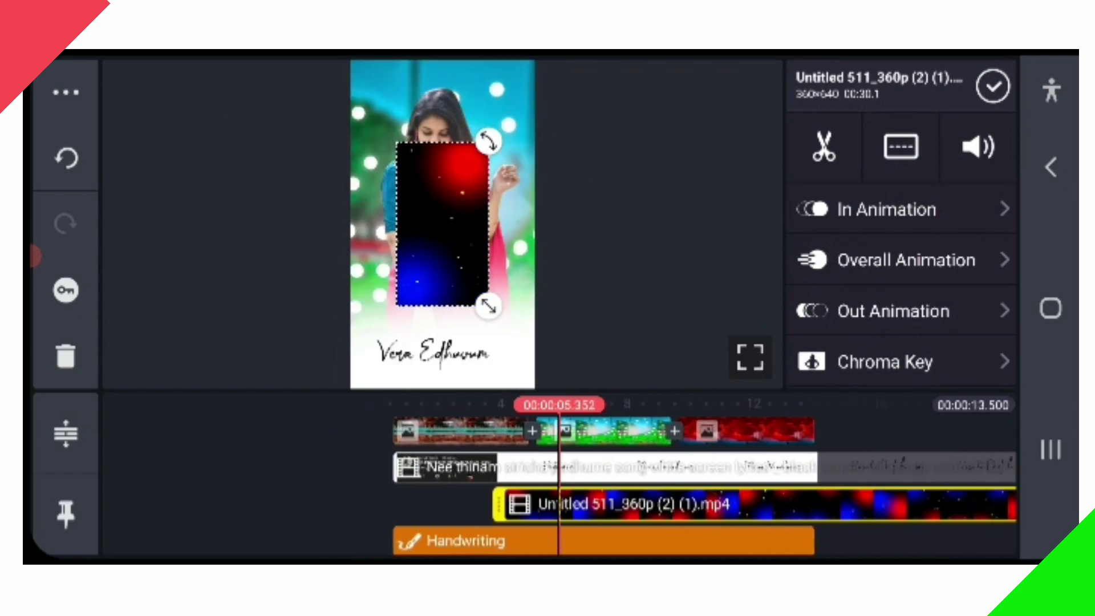
drag(600, 479, 748, 479)
click(214, 479)
- Make the particle video fill the whole frame with Screen blending
click(685, 505)
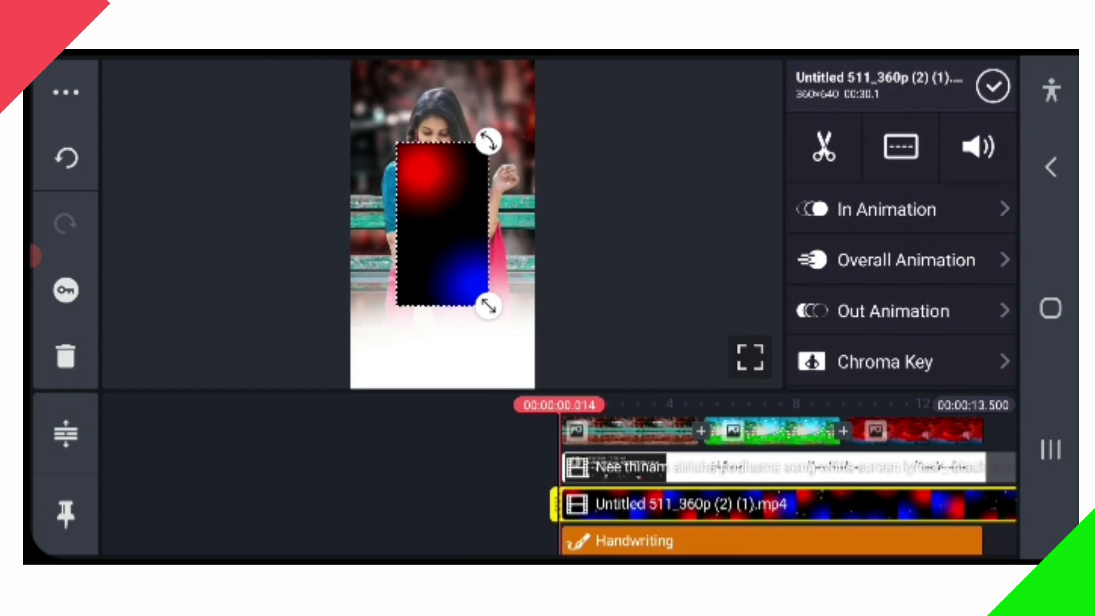
click(907, 368)
click(952, 187)
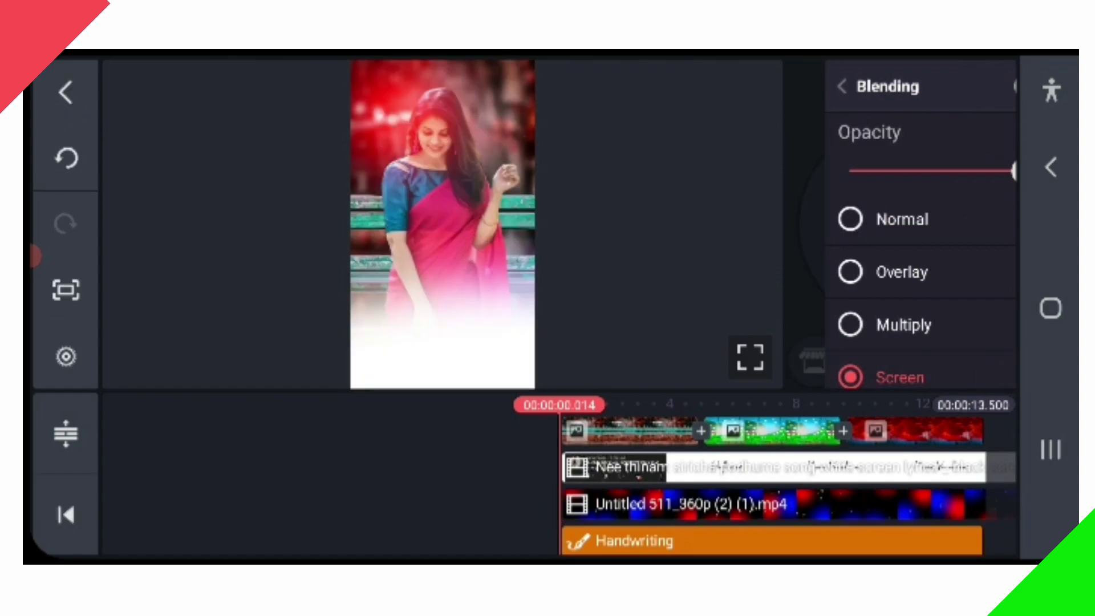
key(Escape)
- Mute the audio of the particle and lyric video layers
click(685, 503)
click(977, 146)
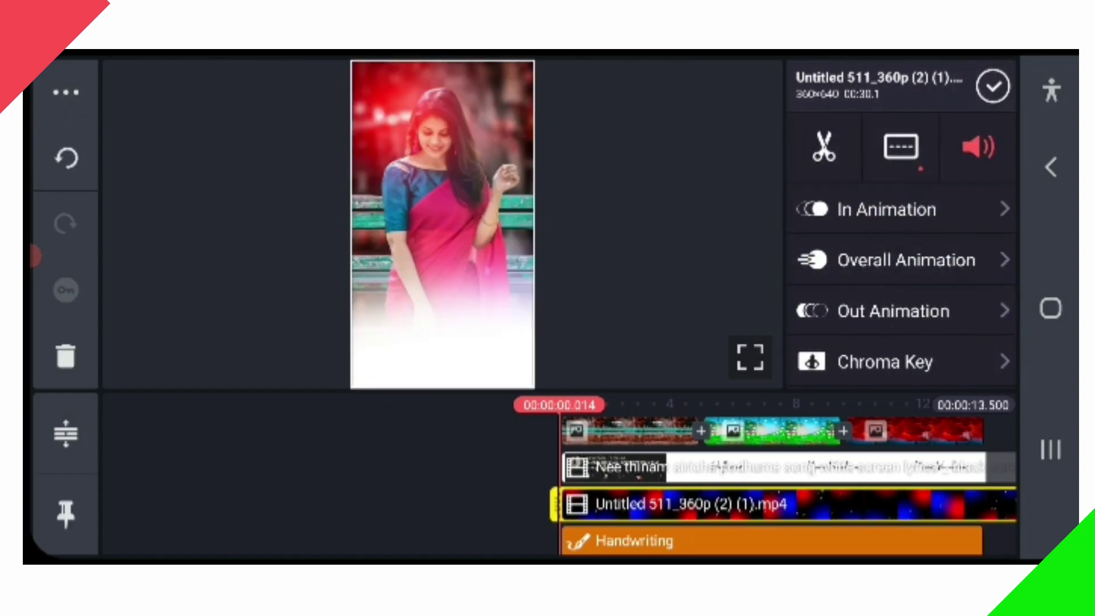
click(705, 140)
click(992, 86)
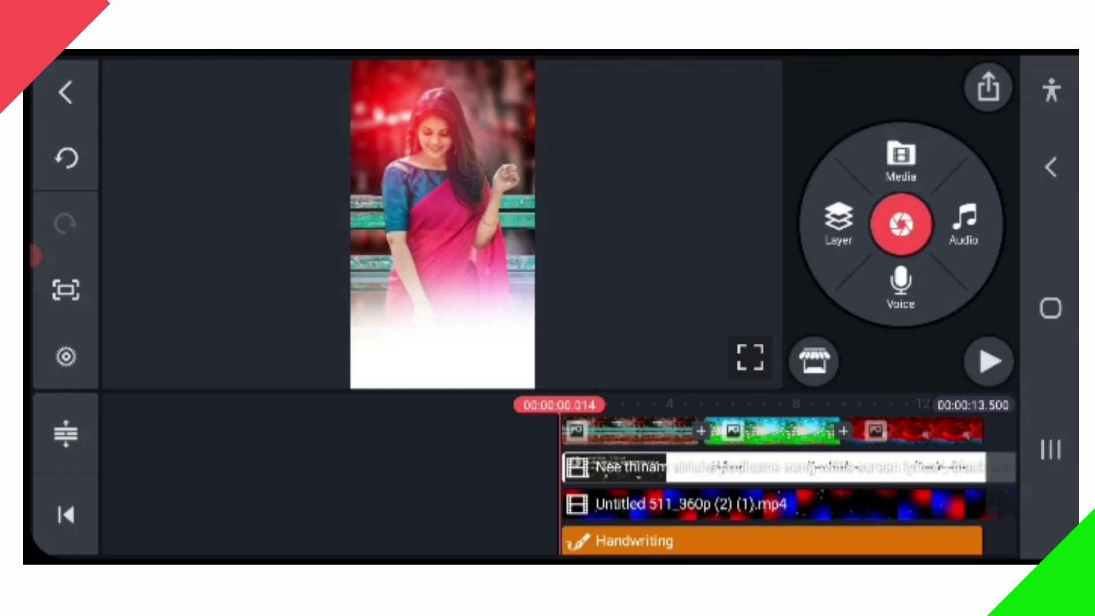
click(616, 467)
click(988, 146)
click(705, 140)
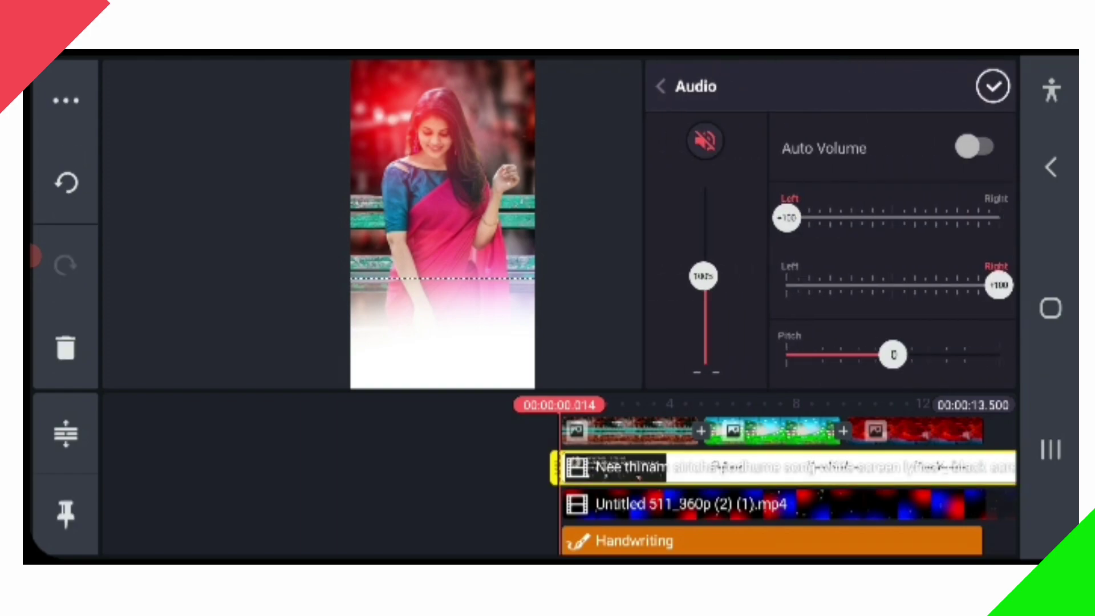
click(993, 85)
click(66, 515)
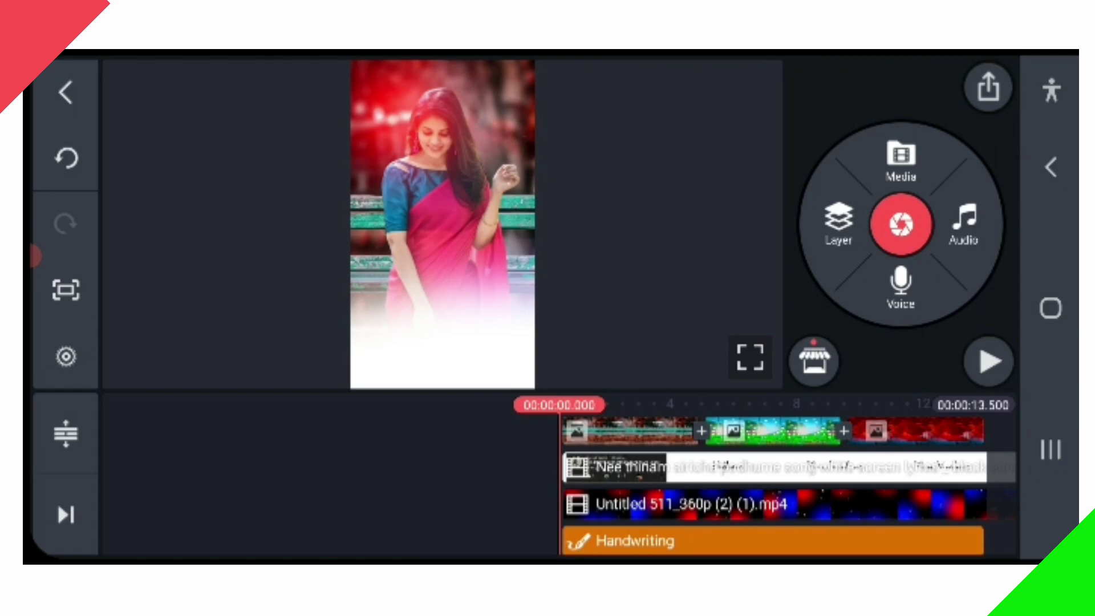
- Play the composition through in the enlarged preview, then pause
click(750, 358)
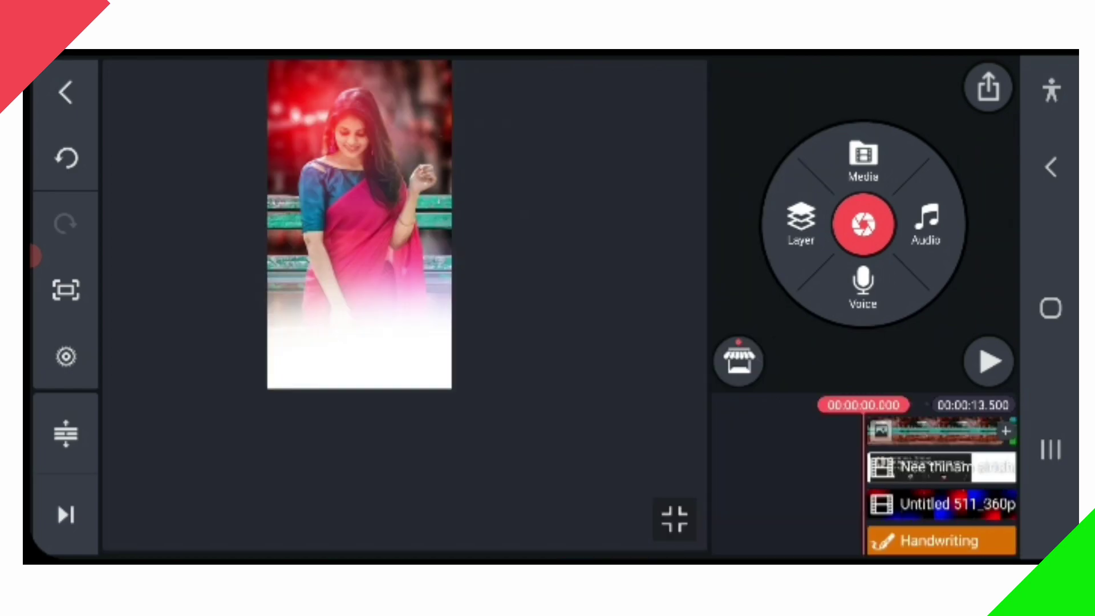
click(674, 518)
click(750, 357)
click(989, 361)
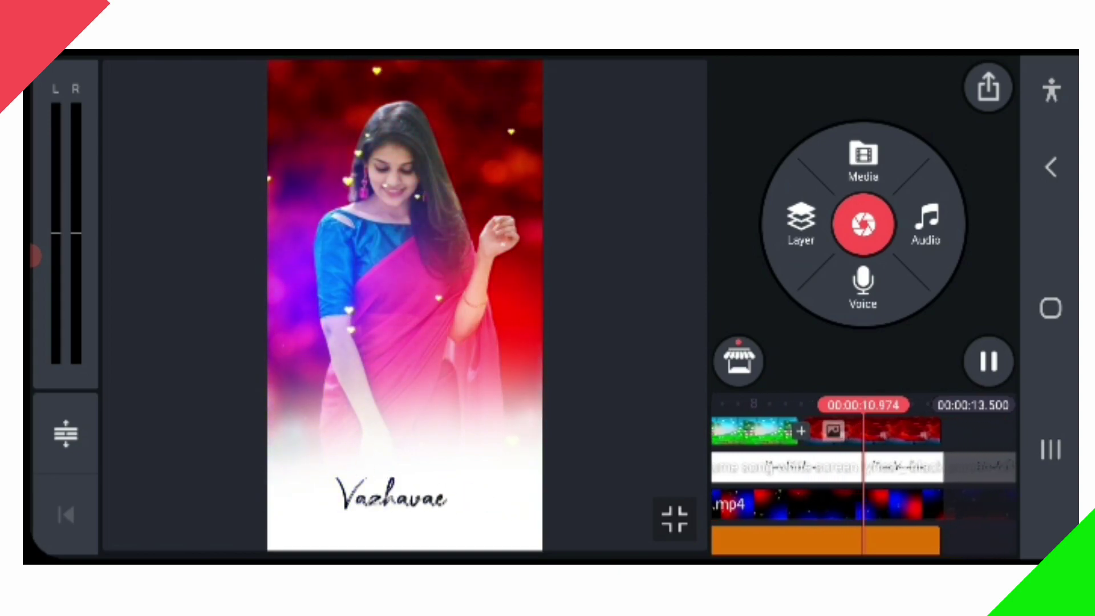
click(988, 362)
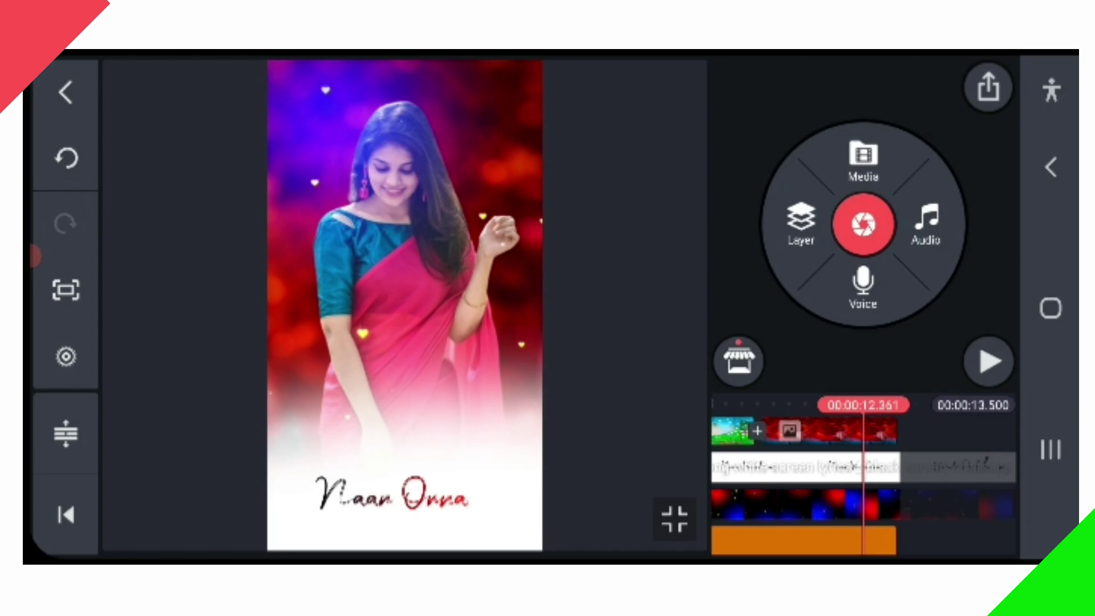
- Open the Export and Share screen, estimating a 24 MB file at 15.12 Mbps
click(988, 87)
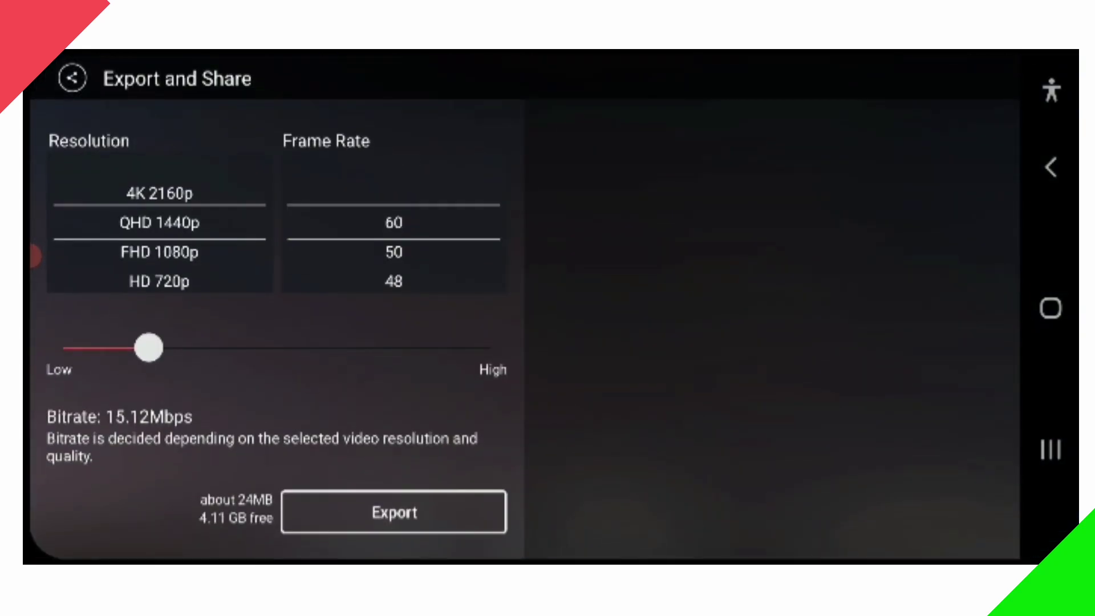